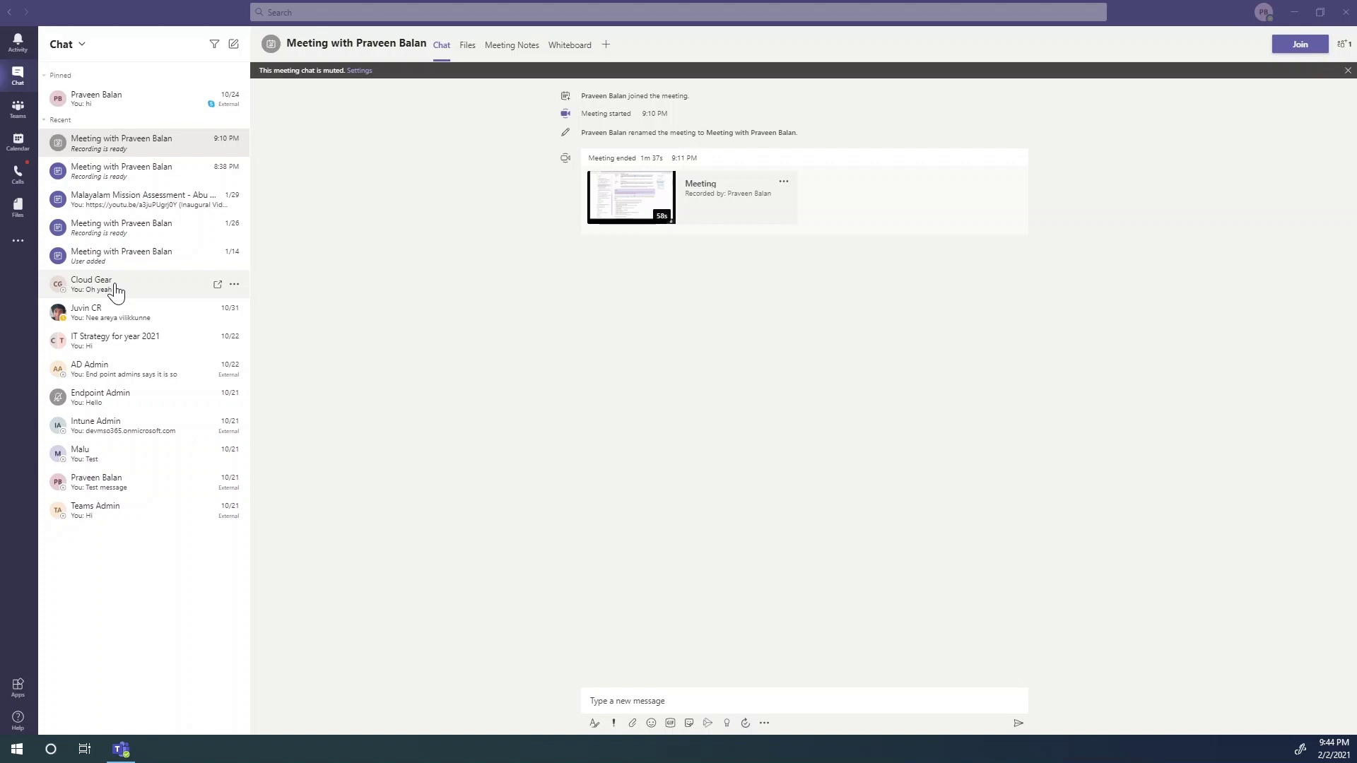
Switch Teams to the calendar view with Ctrl+4
key("ctrl+4")
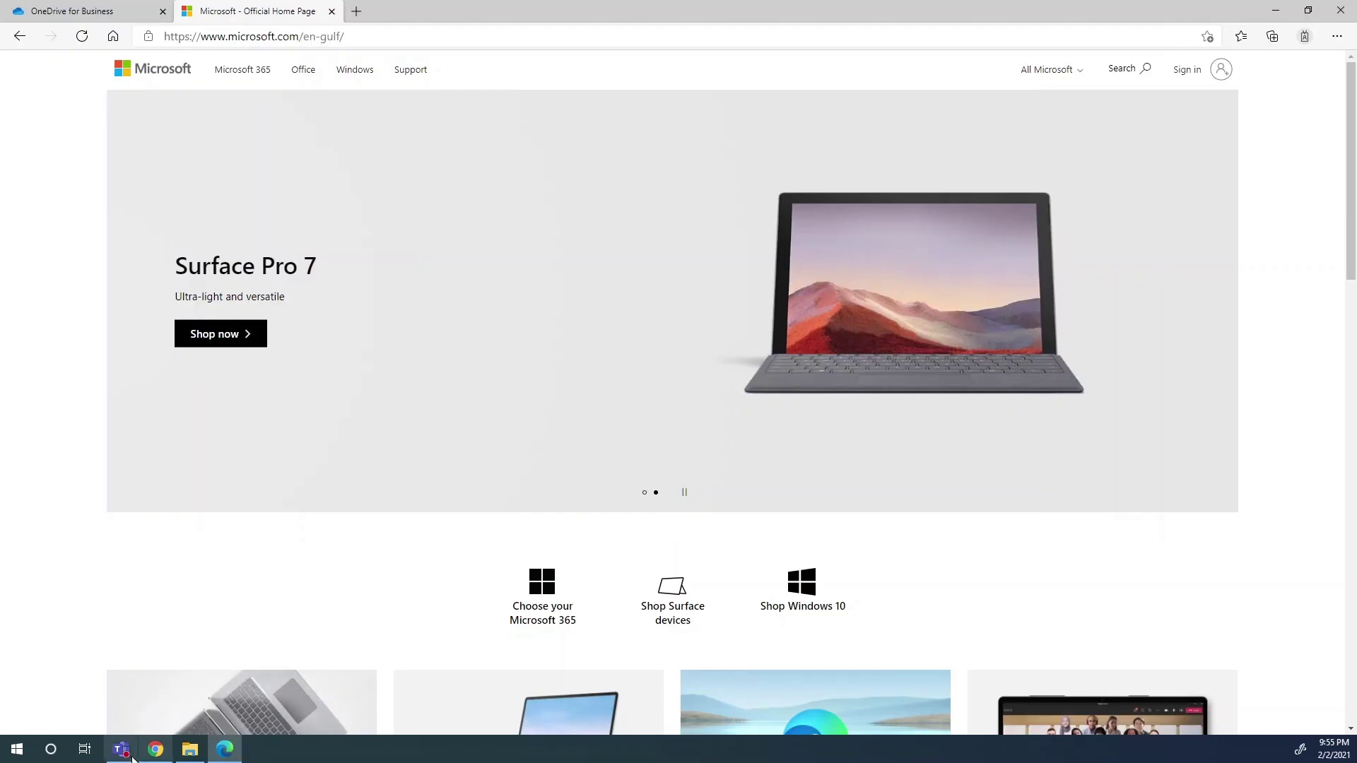
Create and send a new meeting titled 'Test' with one suggested attendee and short details text
left_click(131, 755)
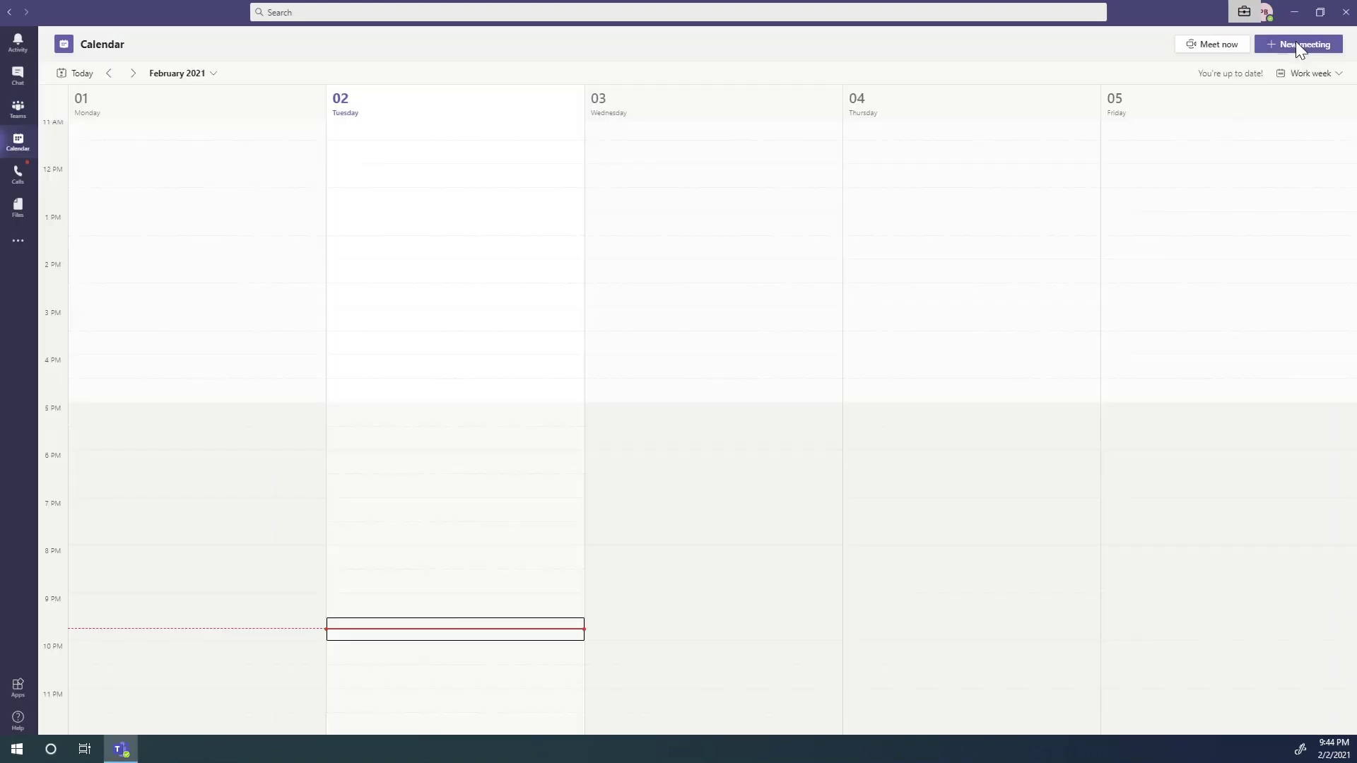
left_click(1296, 41)
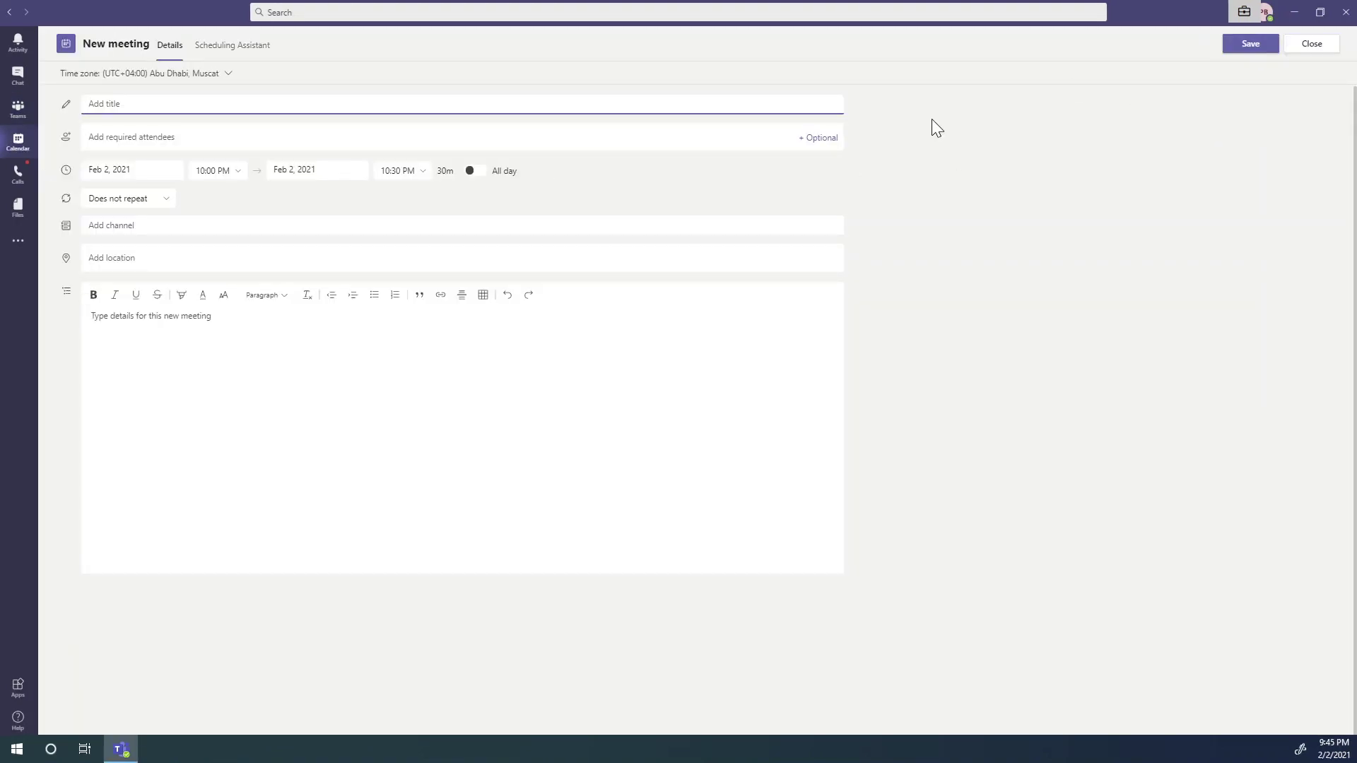
type("Test")
key("Tab")
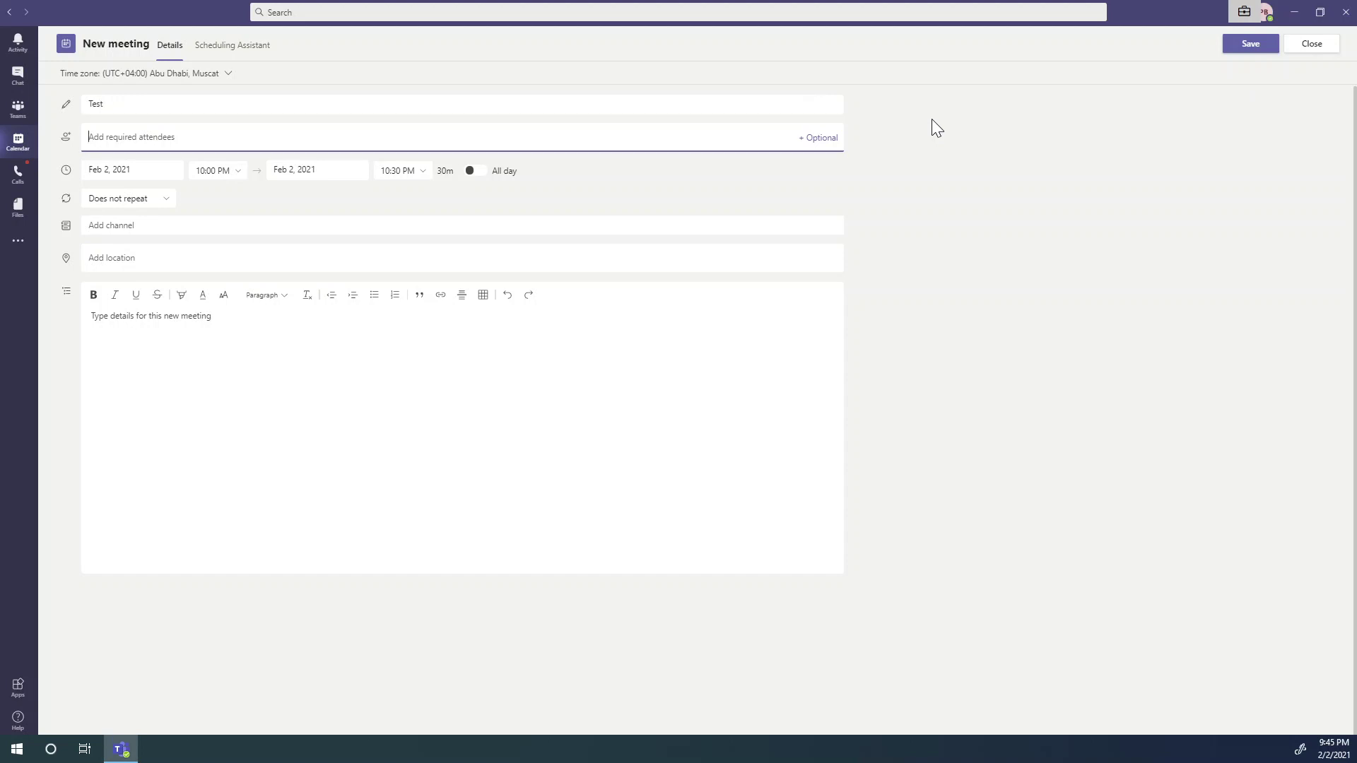
type("praveen")
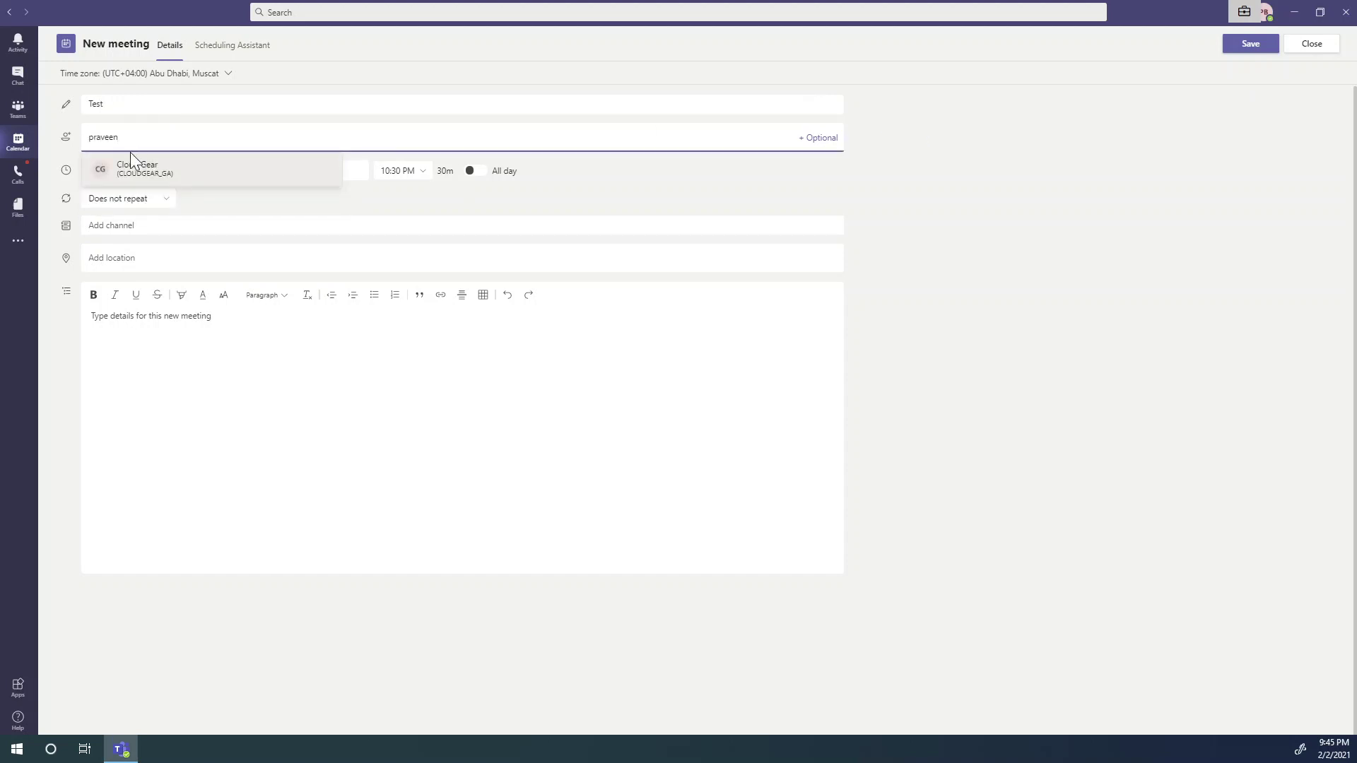
left_click(116, 176)
left_click(142, 339)
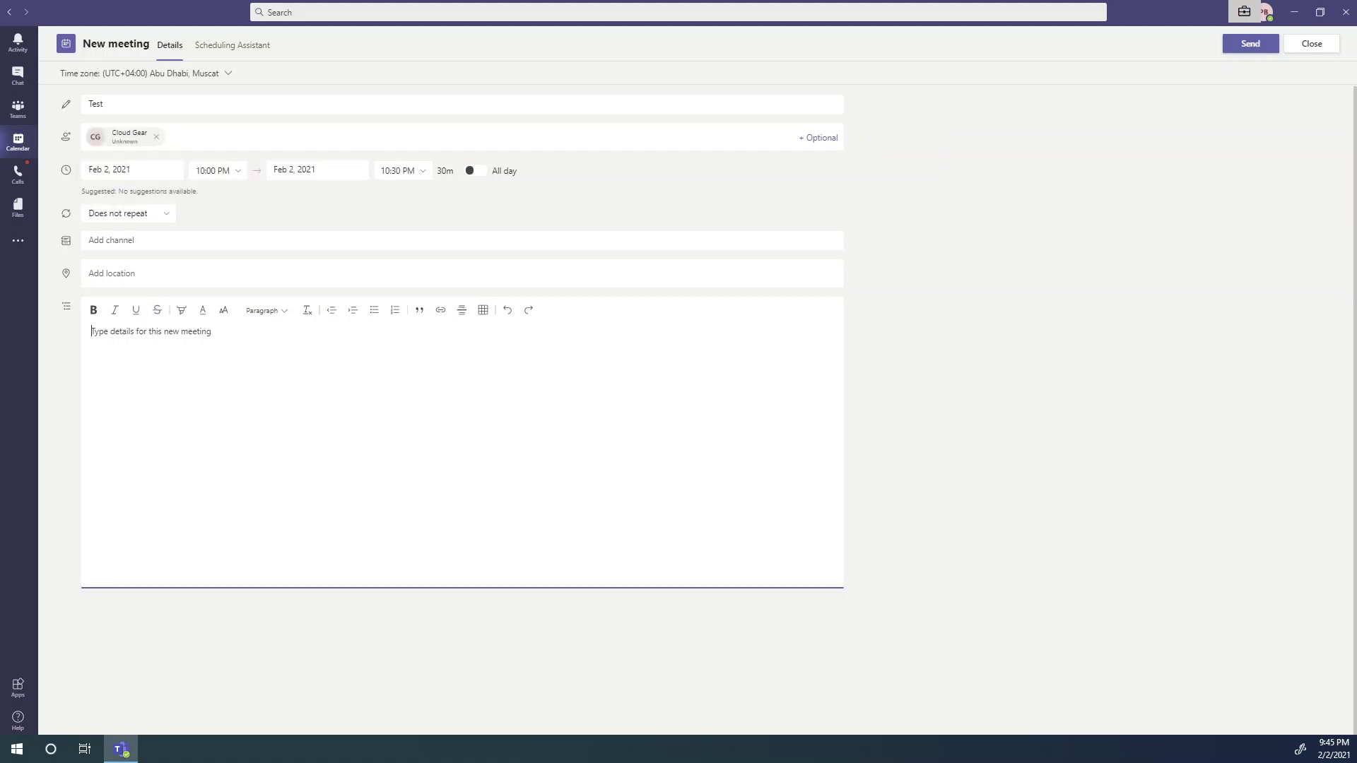
type("Test")
left_click(1250, 43)
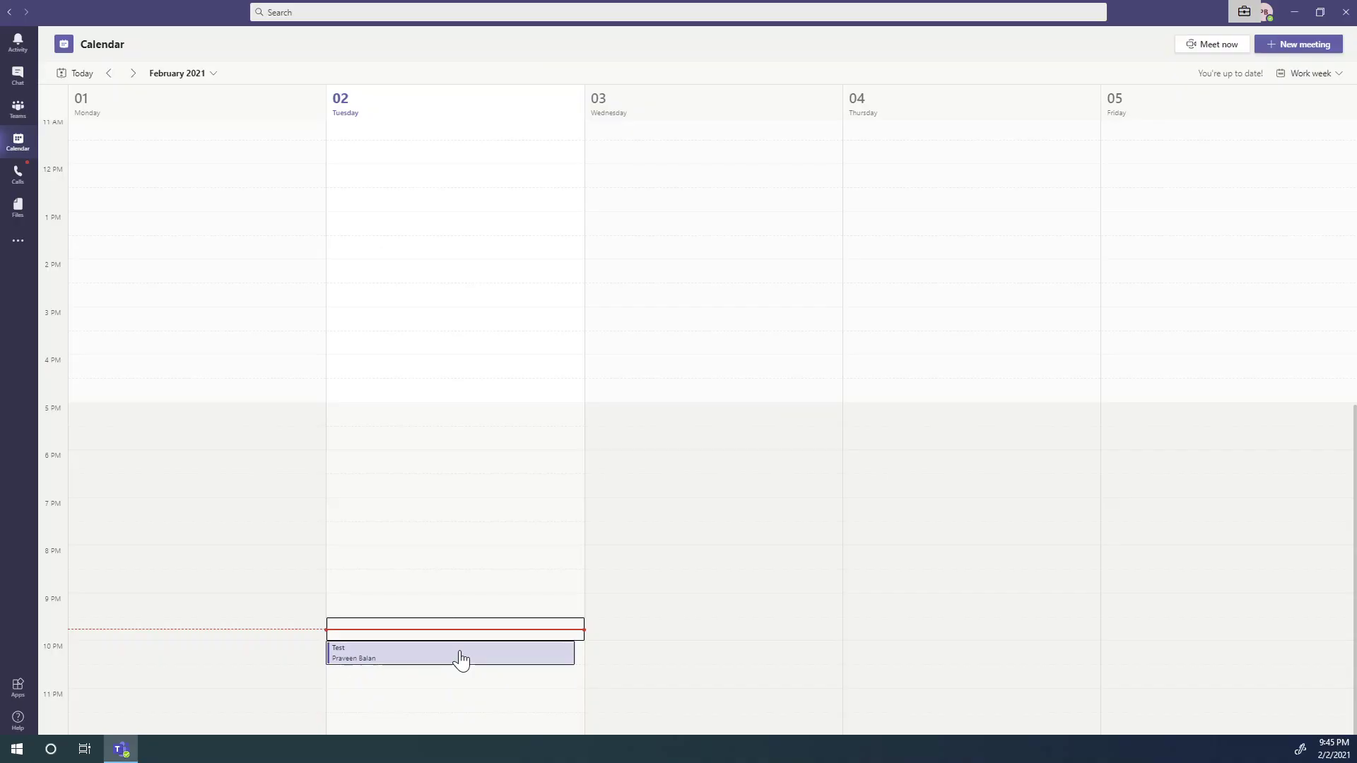
Open the Test event, join it with the microphone muted, and start recording
left_click(460, 659)
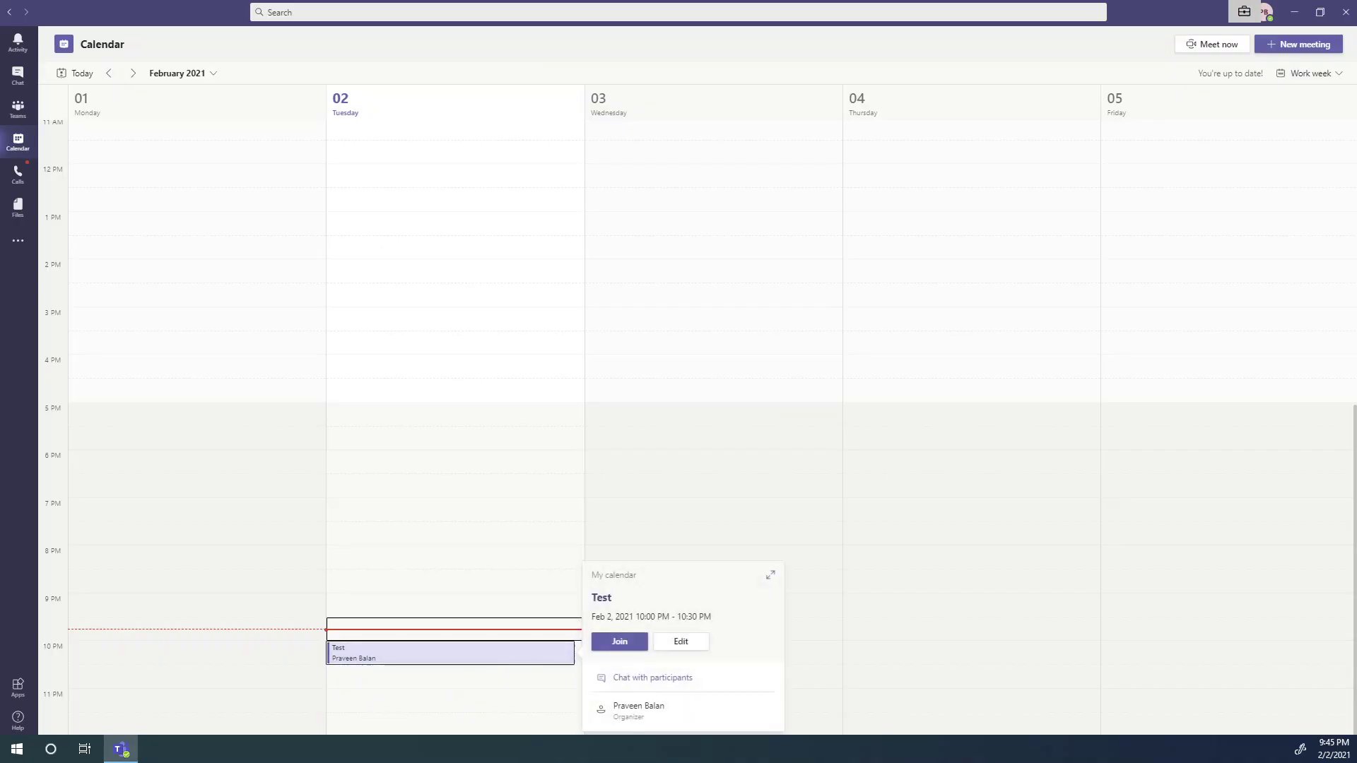
left_click(621, 644)
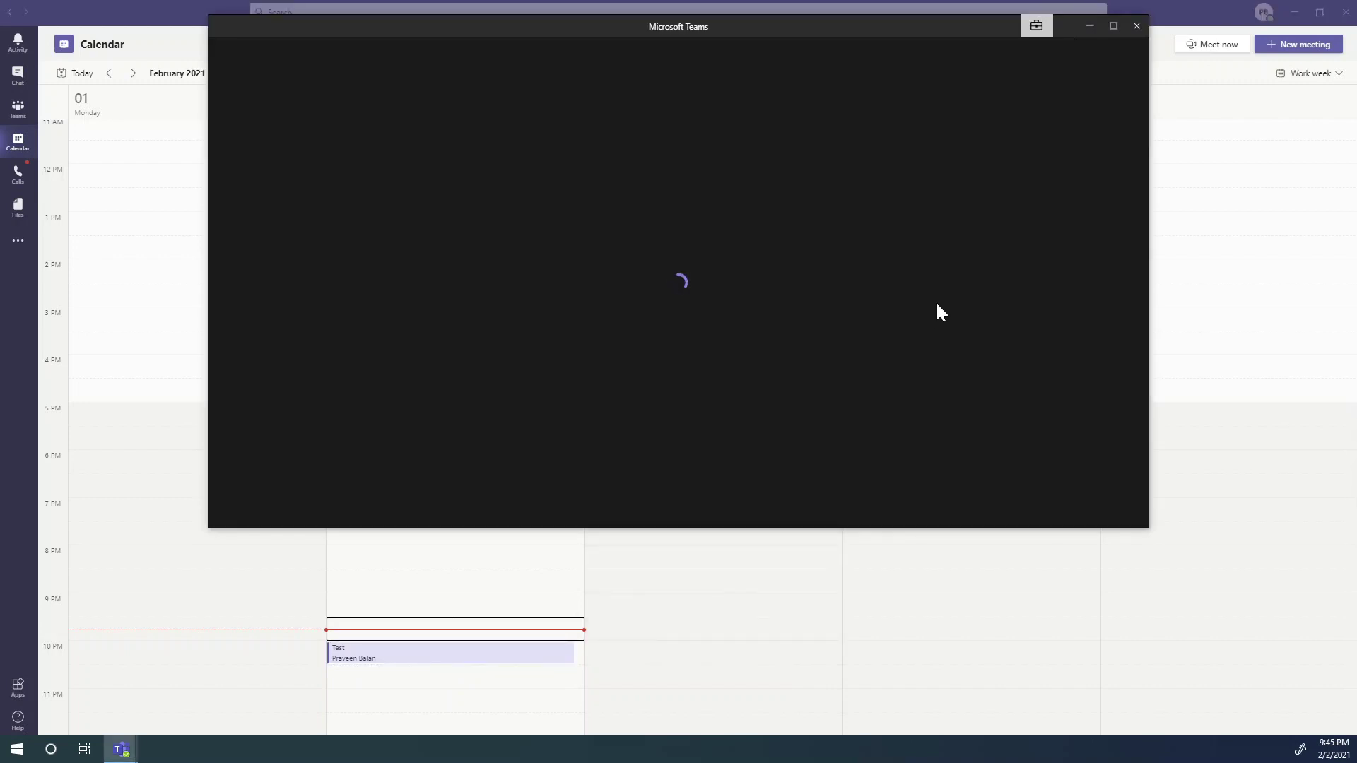
left_click(852, 286)
left_click(752, 286)
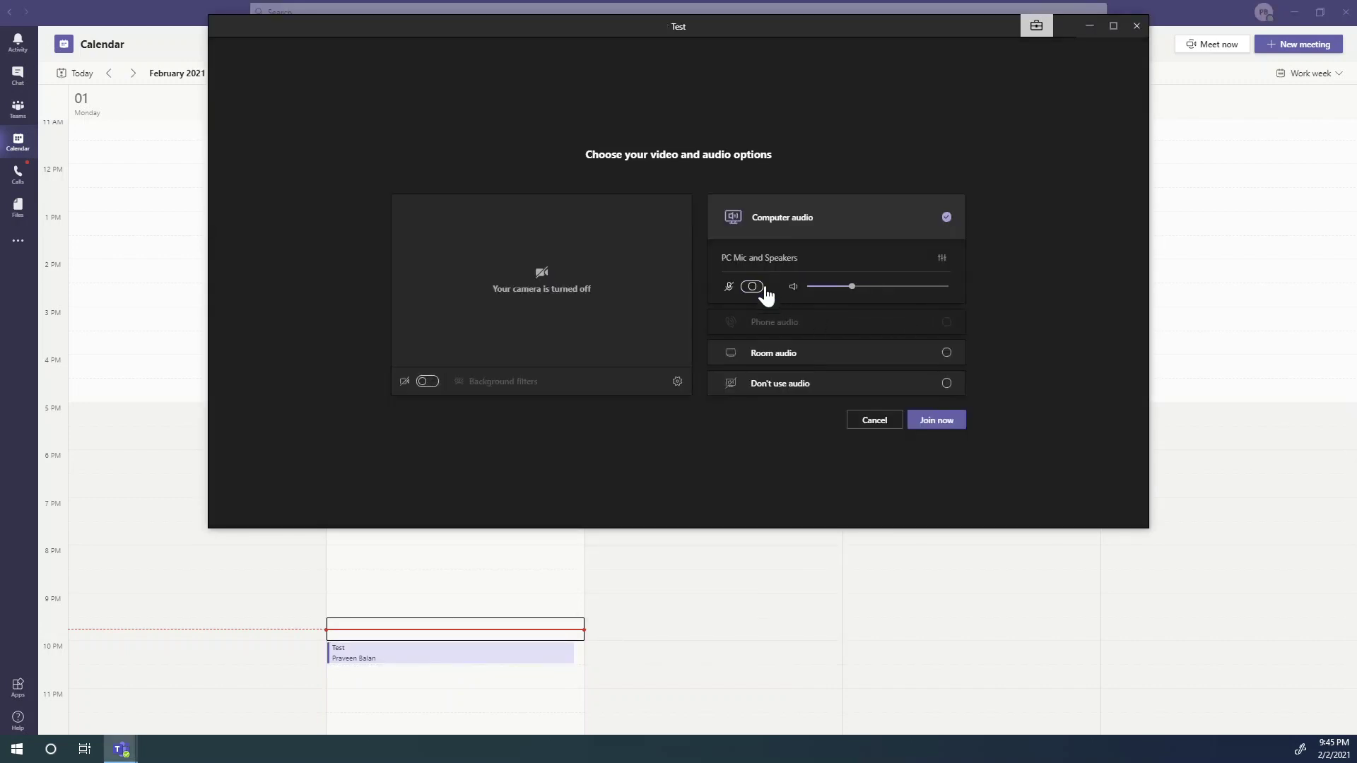
left_click(934, 420)
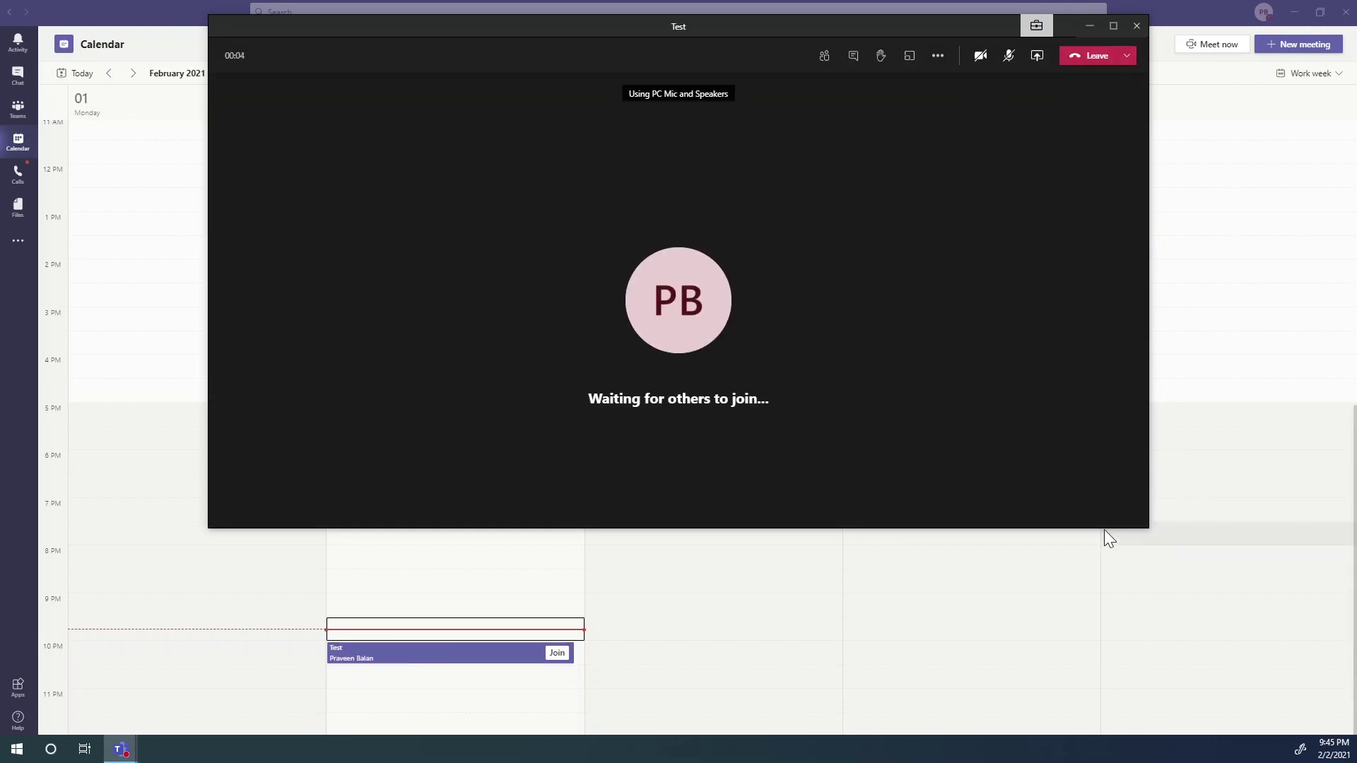
left_click(938, 57)
left_click(967, 362)
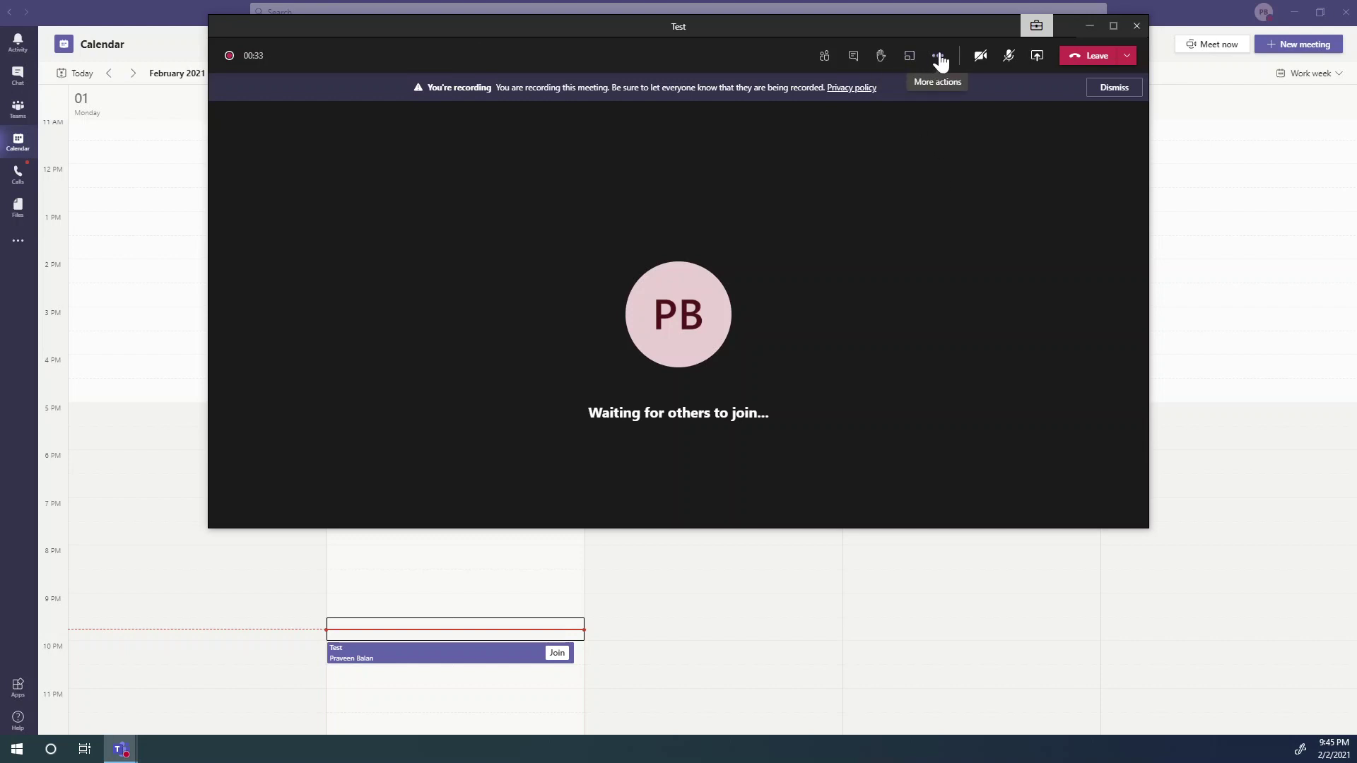
Share the Chrome OneDrive documentation window in the Test meeting
left_click(1037, 56)
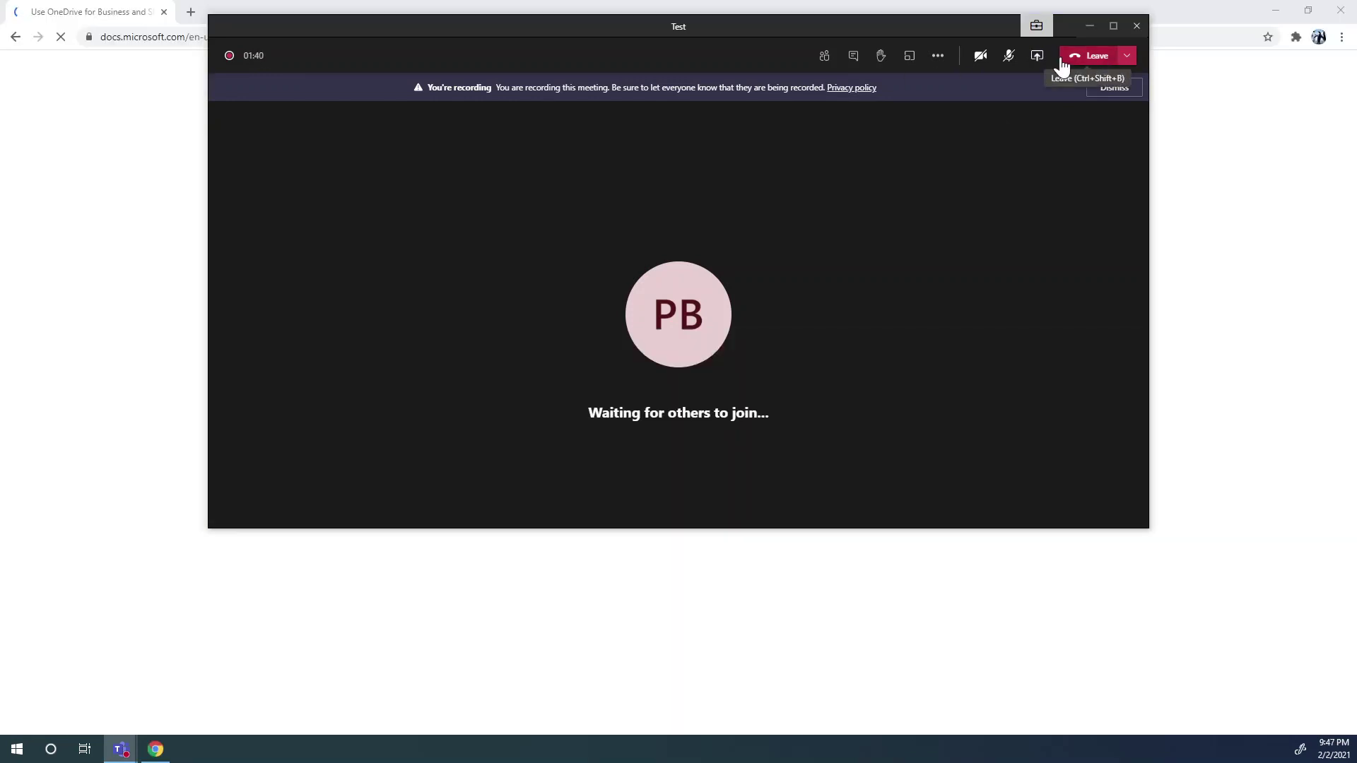
left_click(1037, 58)
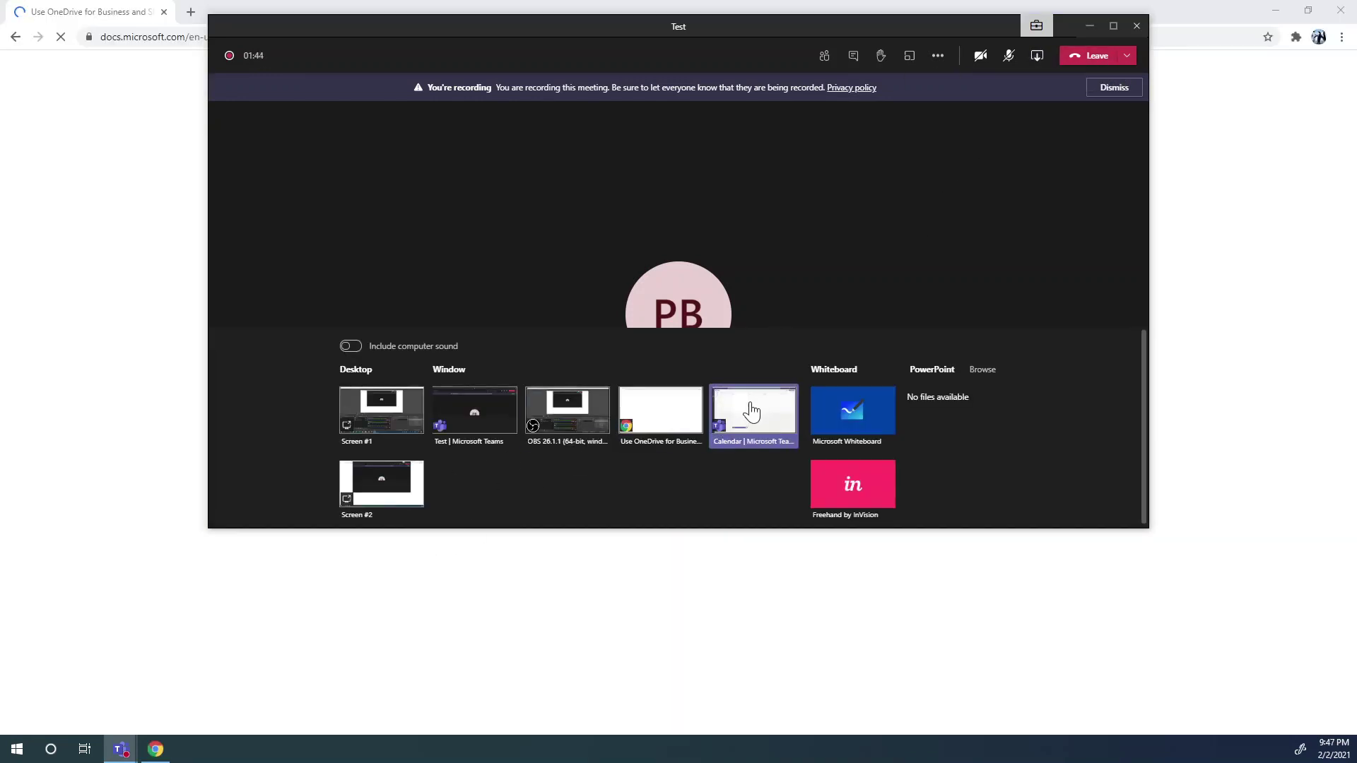
left_click(661, 414)
Return to the Test meeting window and stop the recording, confirming Stop
left_click(1276, 12)
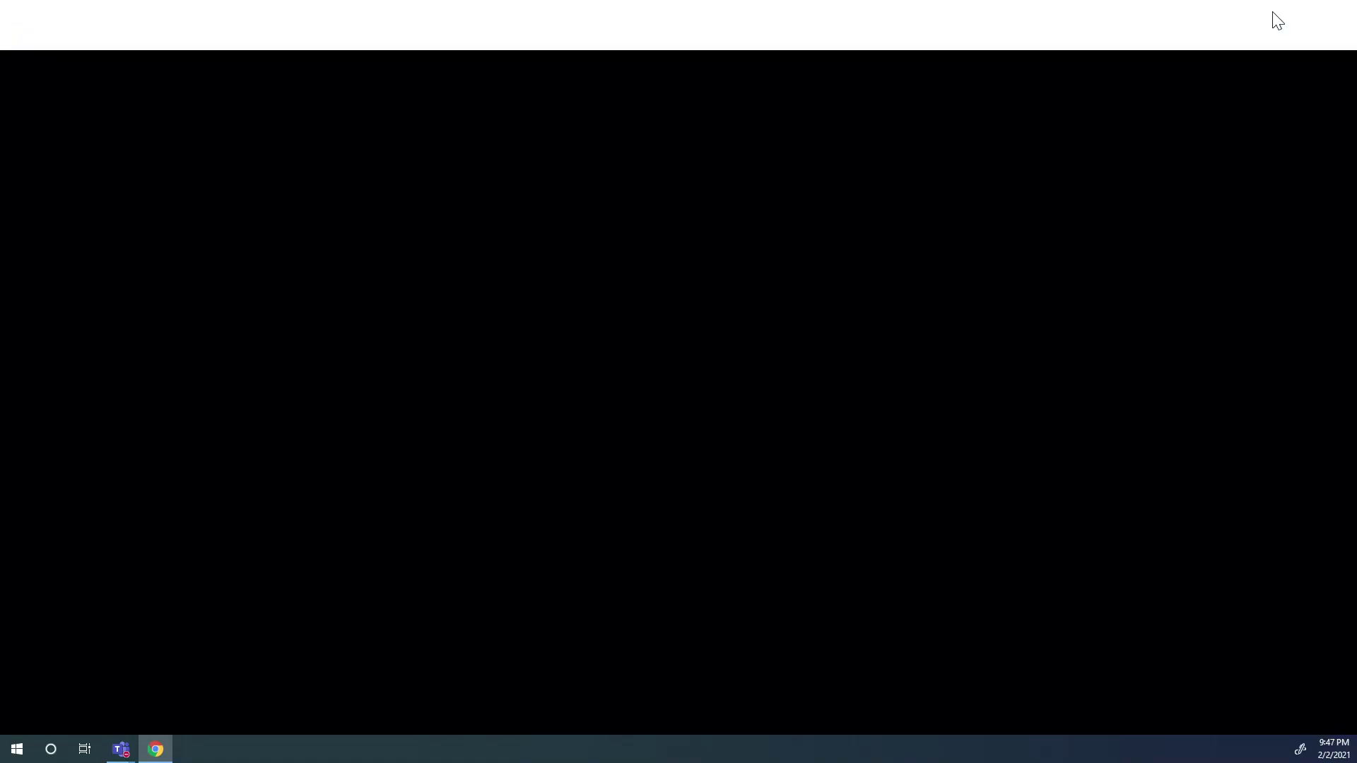
mouse_move(121, 748)
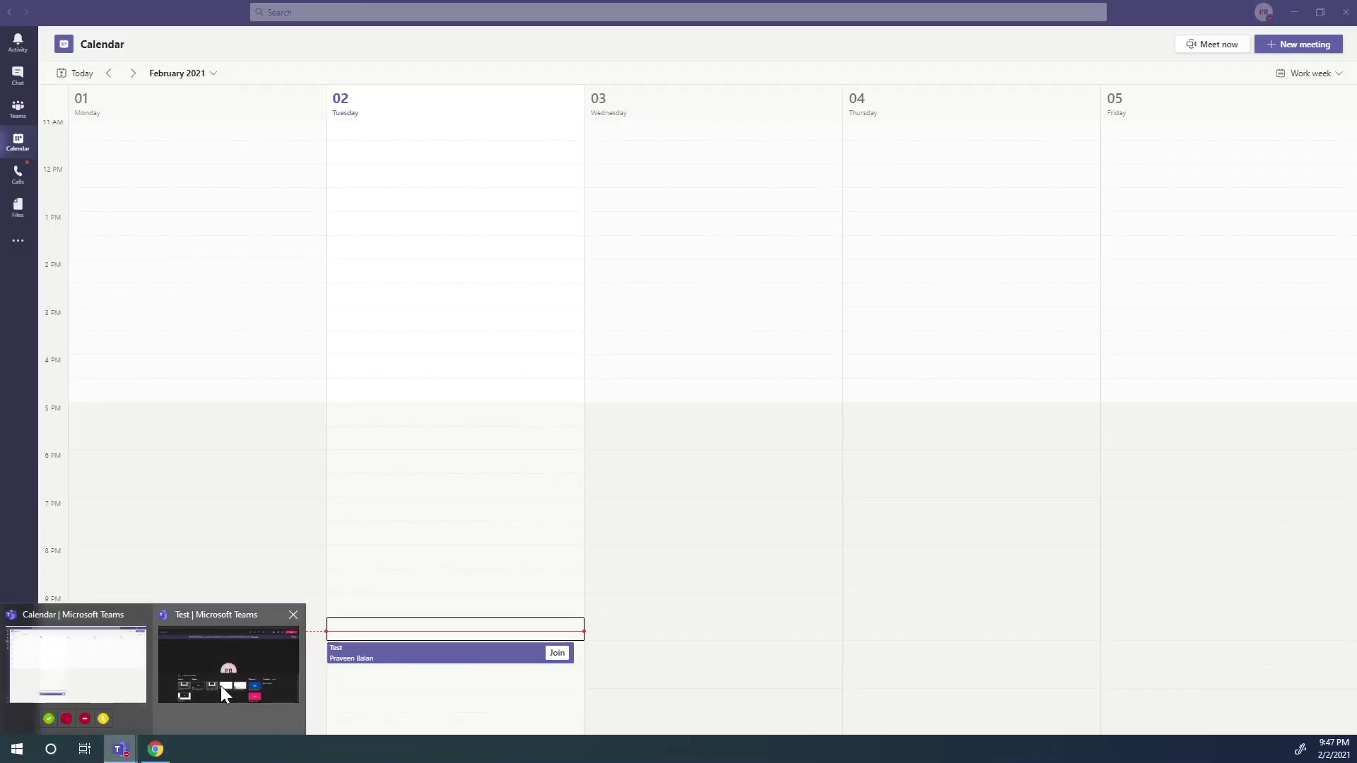
left_click(231, 672)
left_click(938, 56)
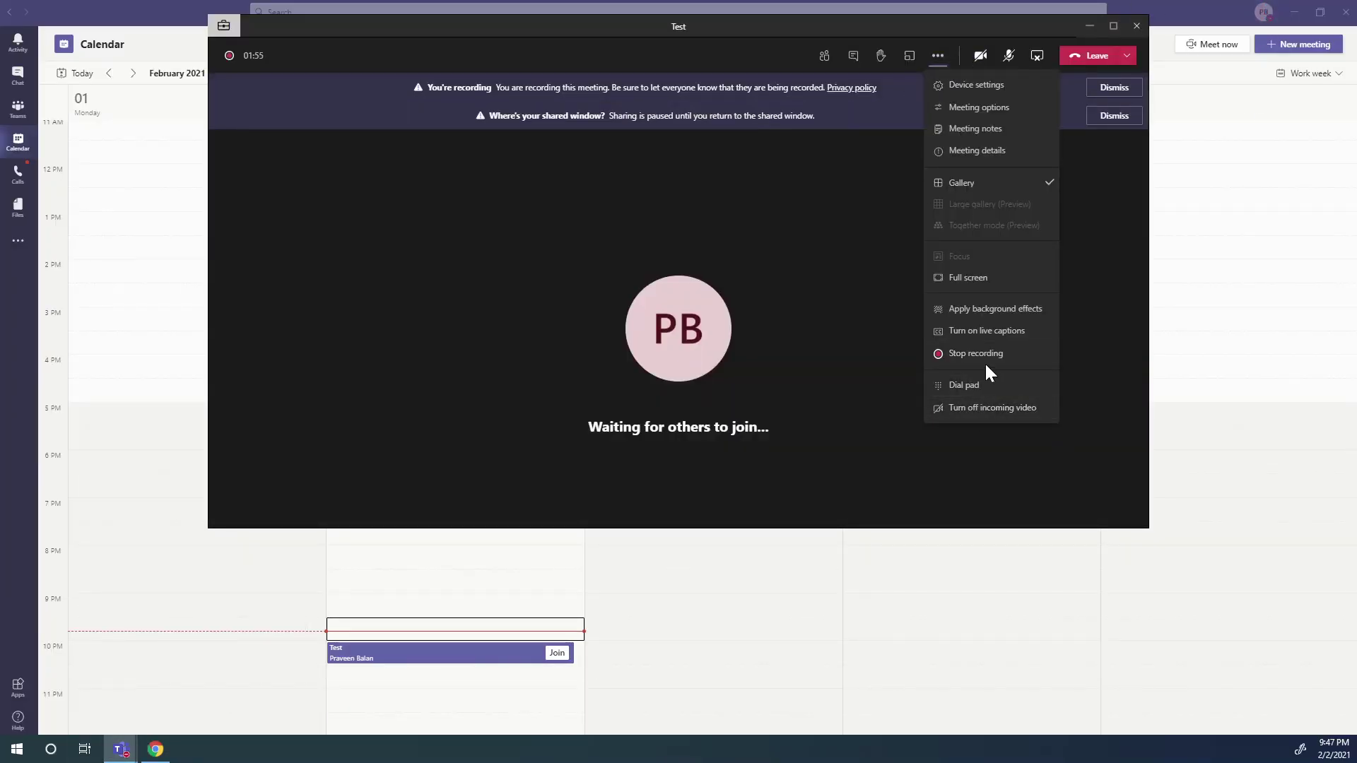
left_click(950, 357)
left_click(737, 301)
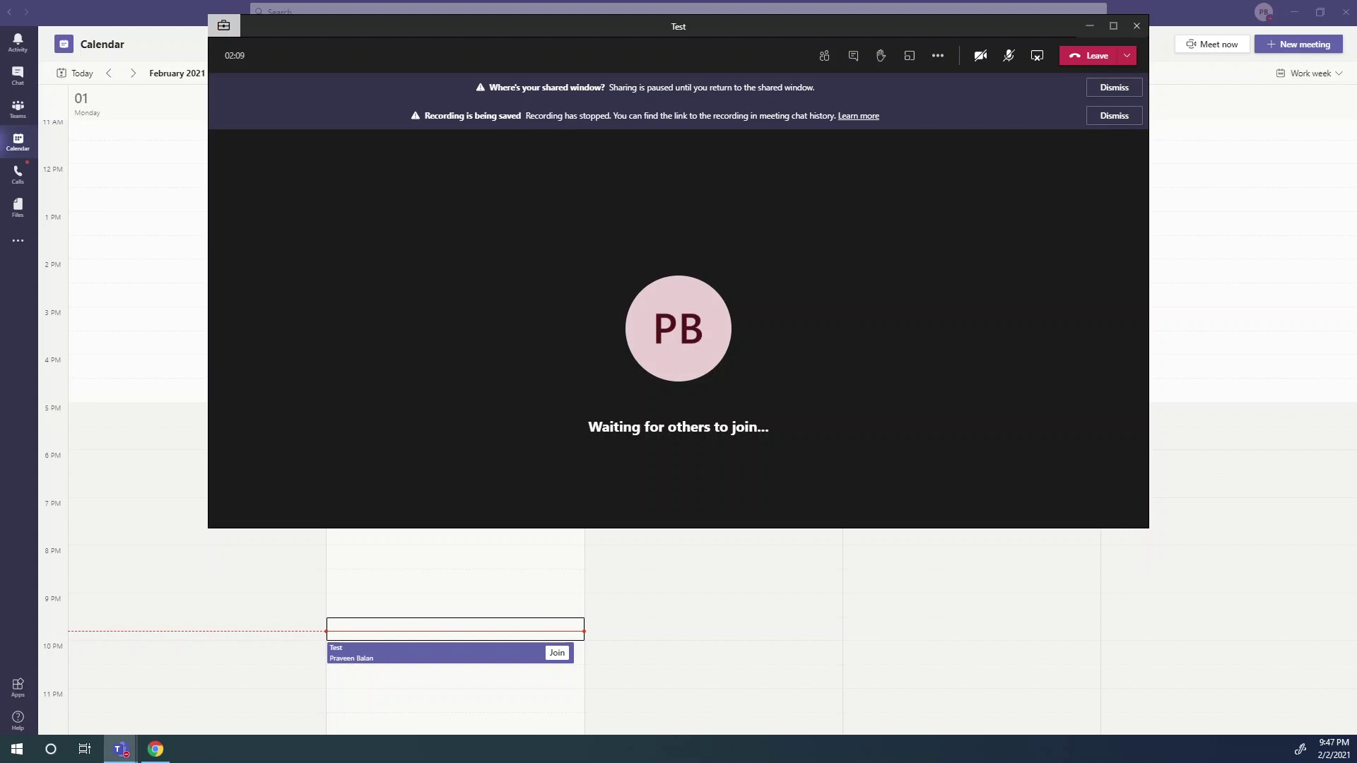
Stop sharing, dismiss the recording-saved notice, and leave the Test meeting
left_click(1037, 55)
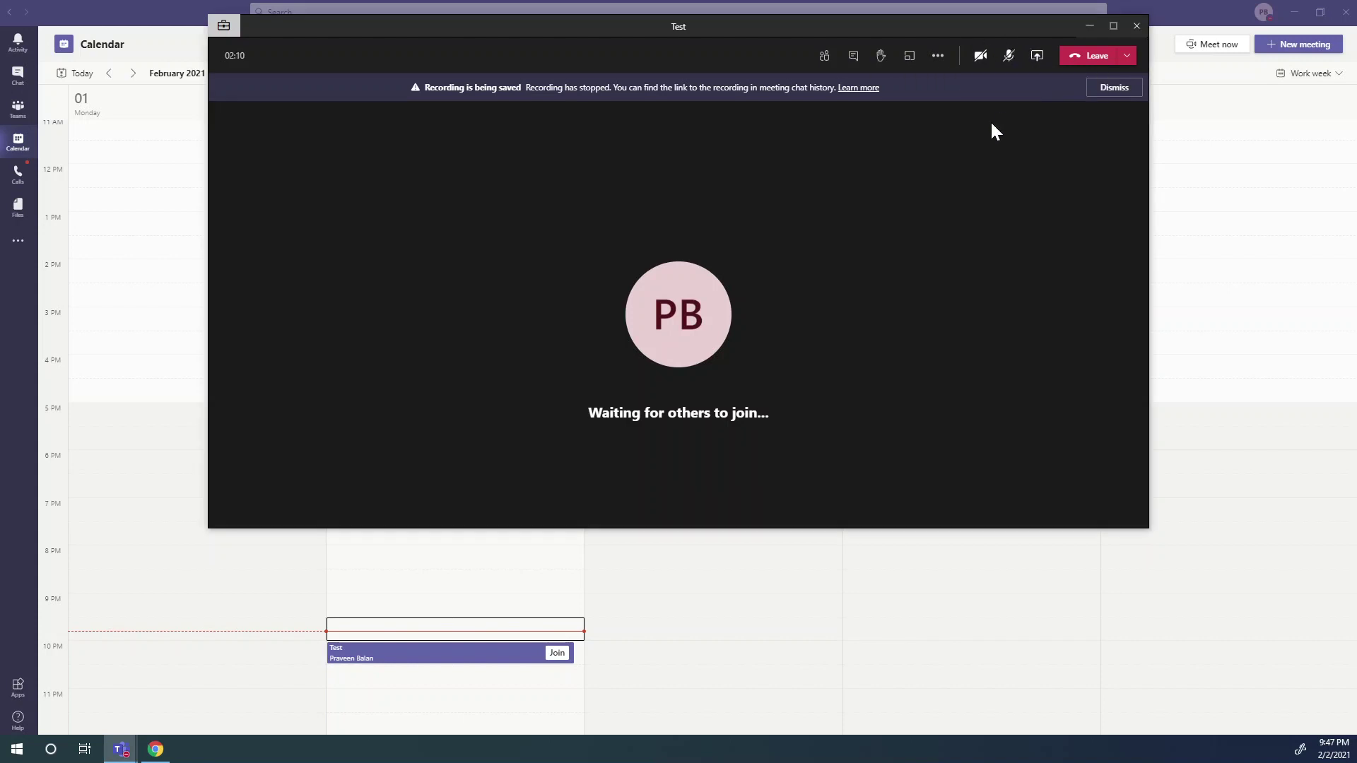
left_click(1107, 91)
left_click(1086, 57)
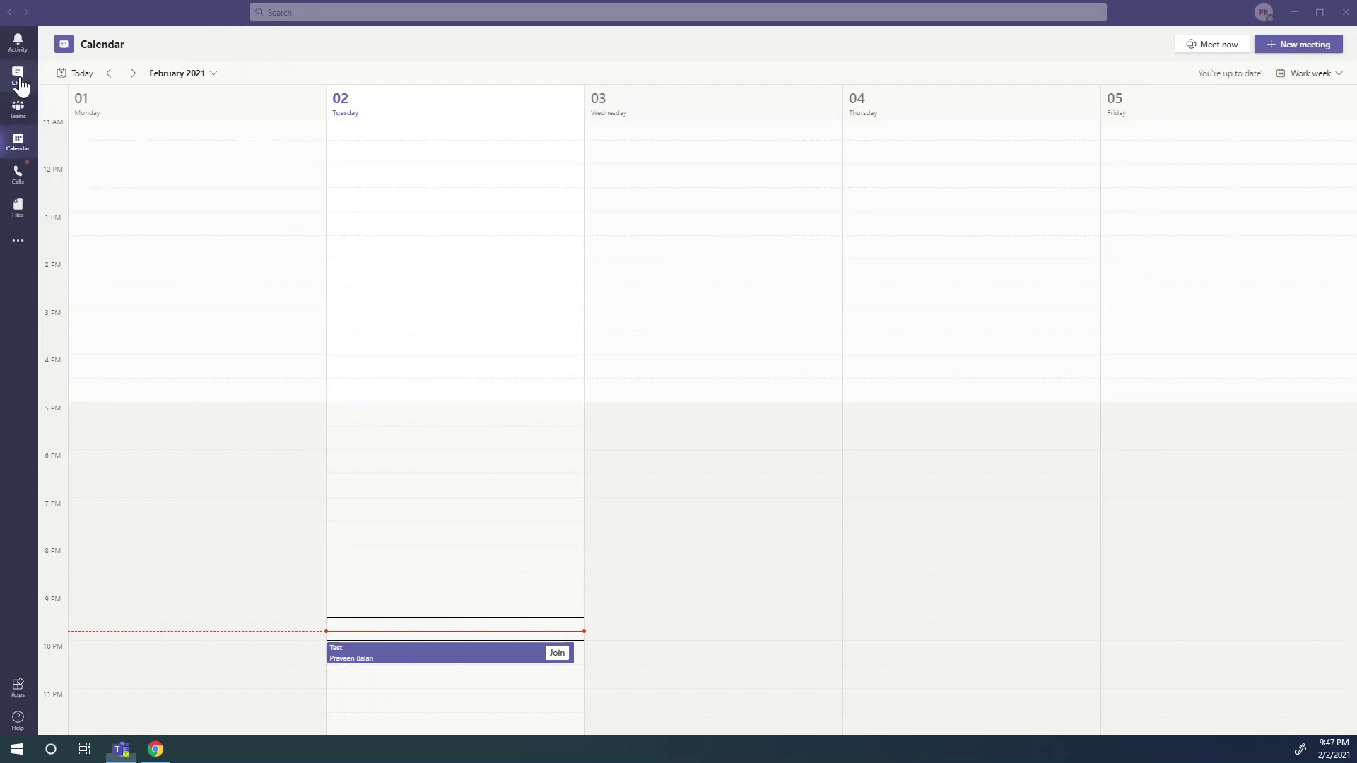
Open the Test meeting chat and launch its new recording in the browser
left_click(20, 84)
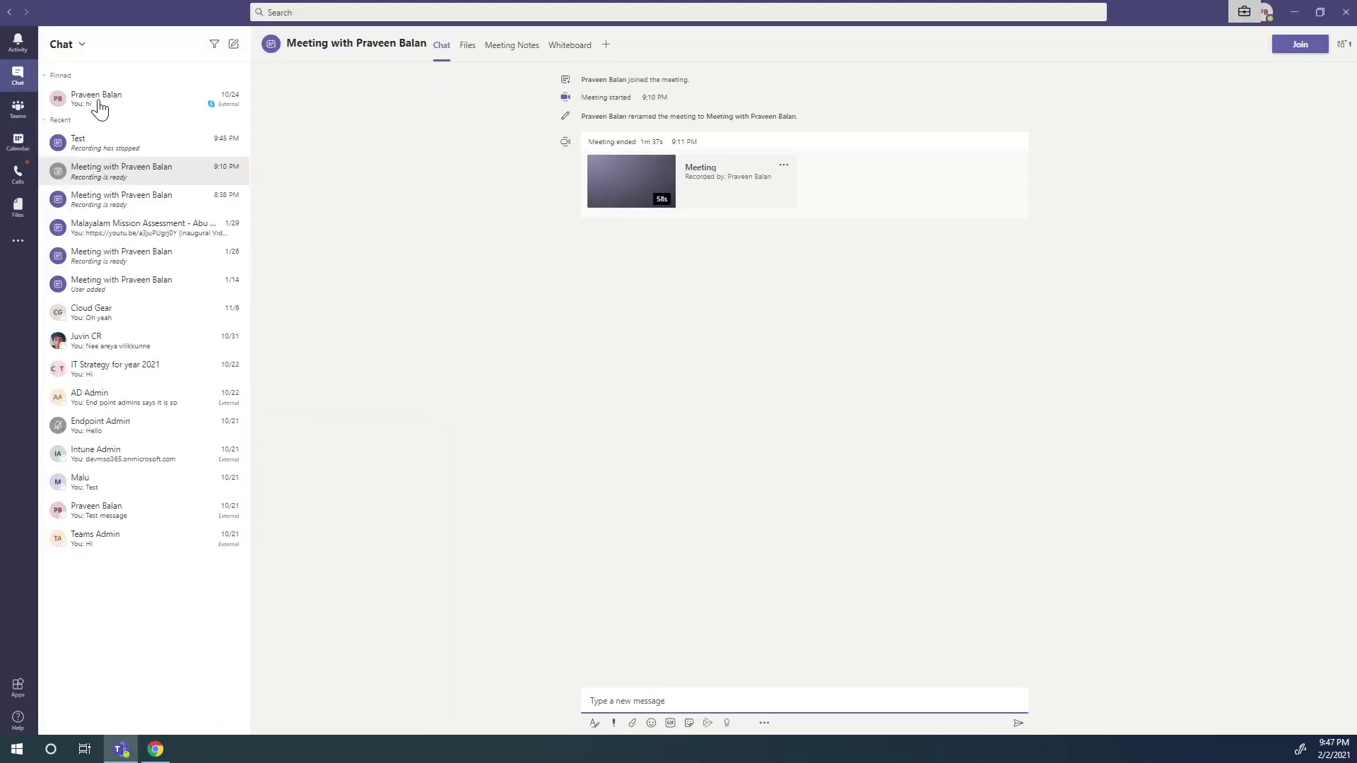
left_click(102, 142)
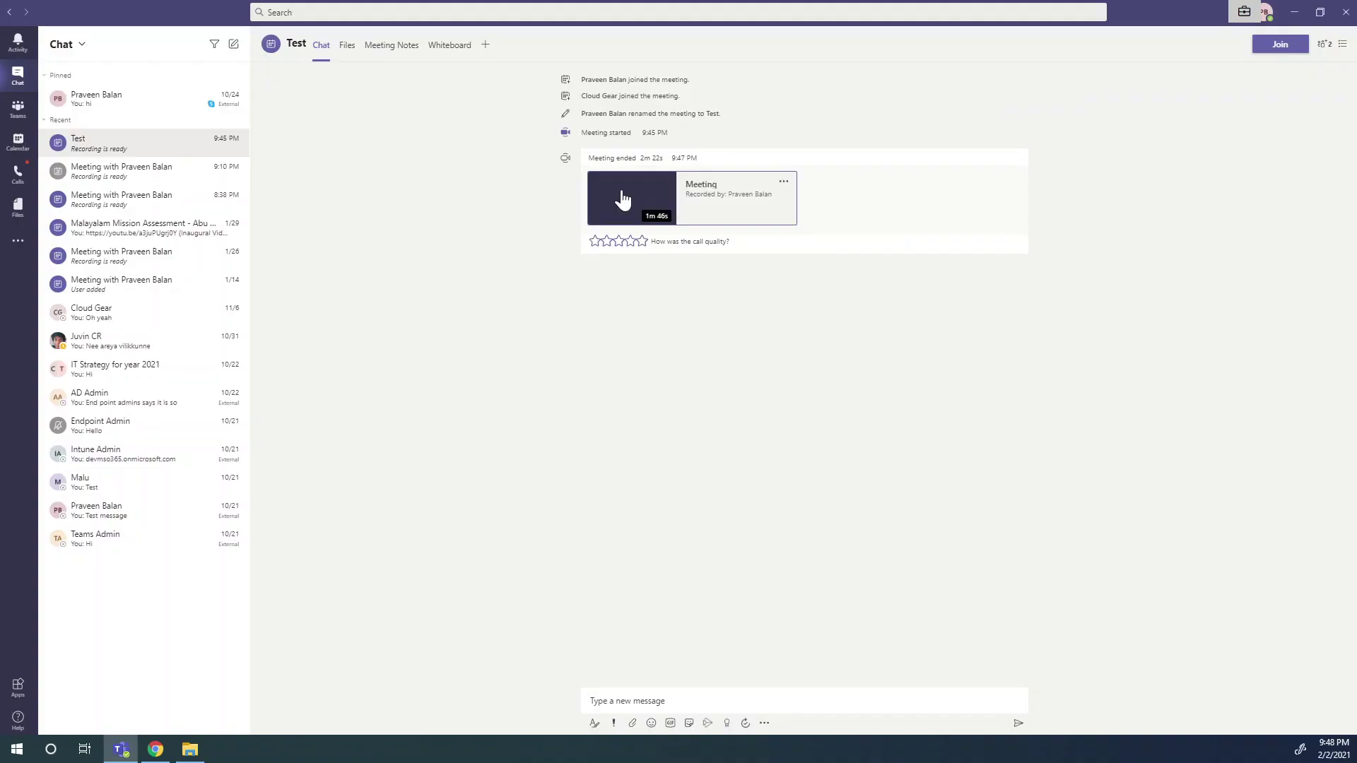
left_click(625, 198)
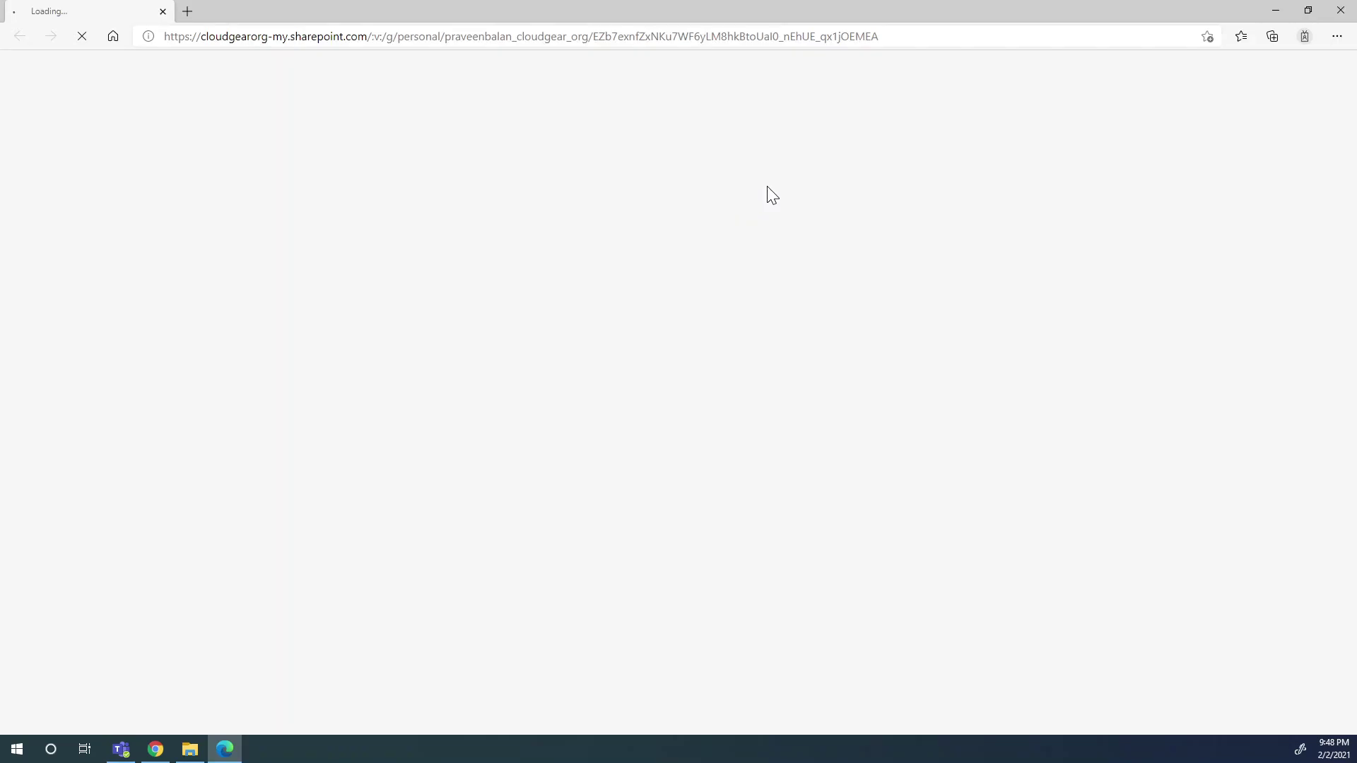
Open OneDrive - CloudGear's Recordings folder, refresh it, and select Test-20210202_214533-Meeting Recording
left_click(196, 757)
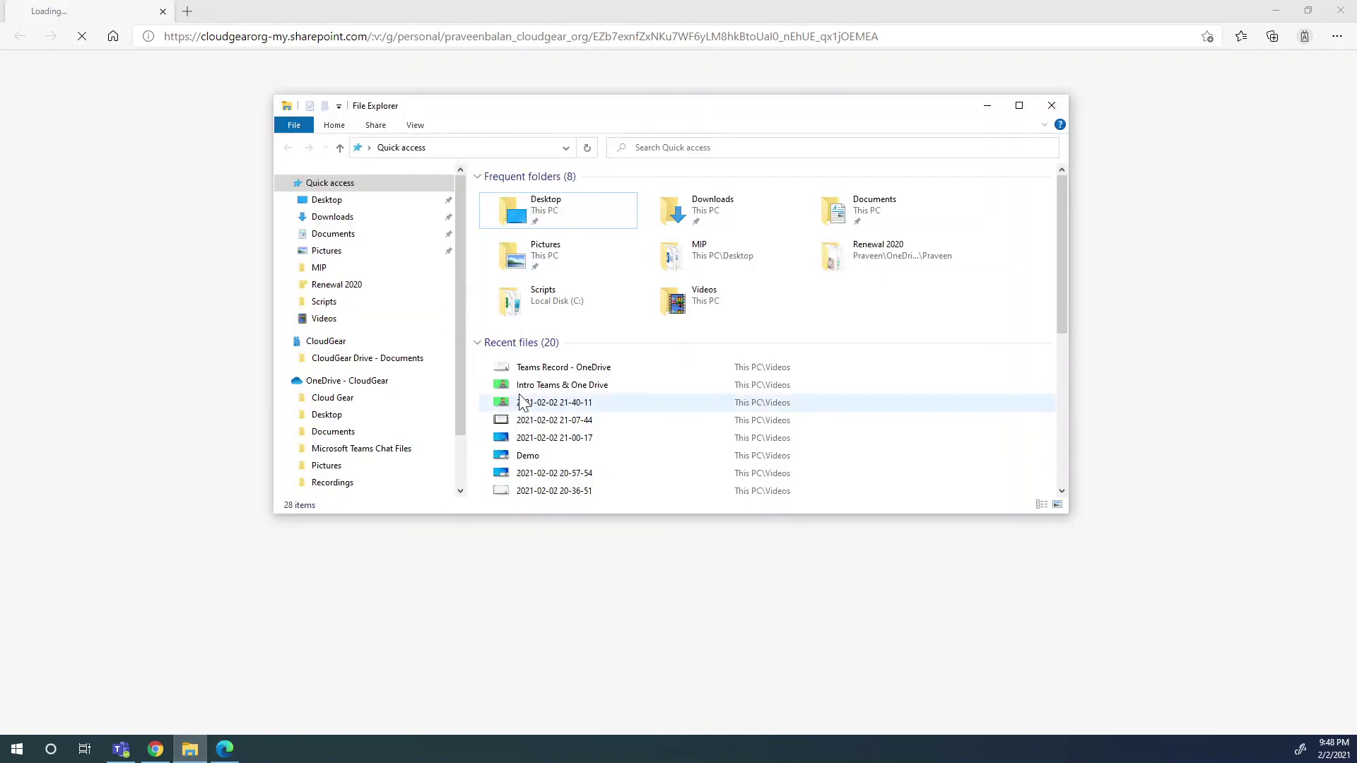
left_click(333, 380)
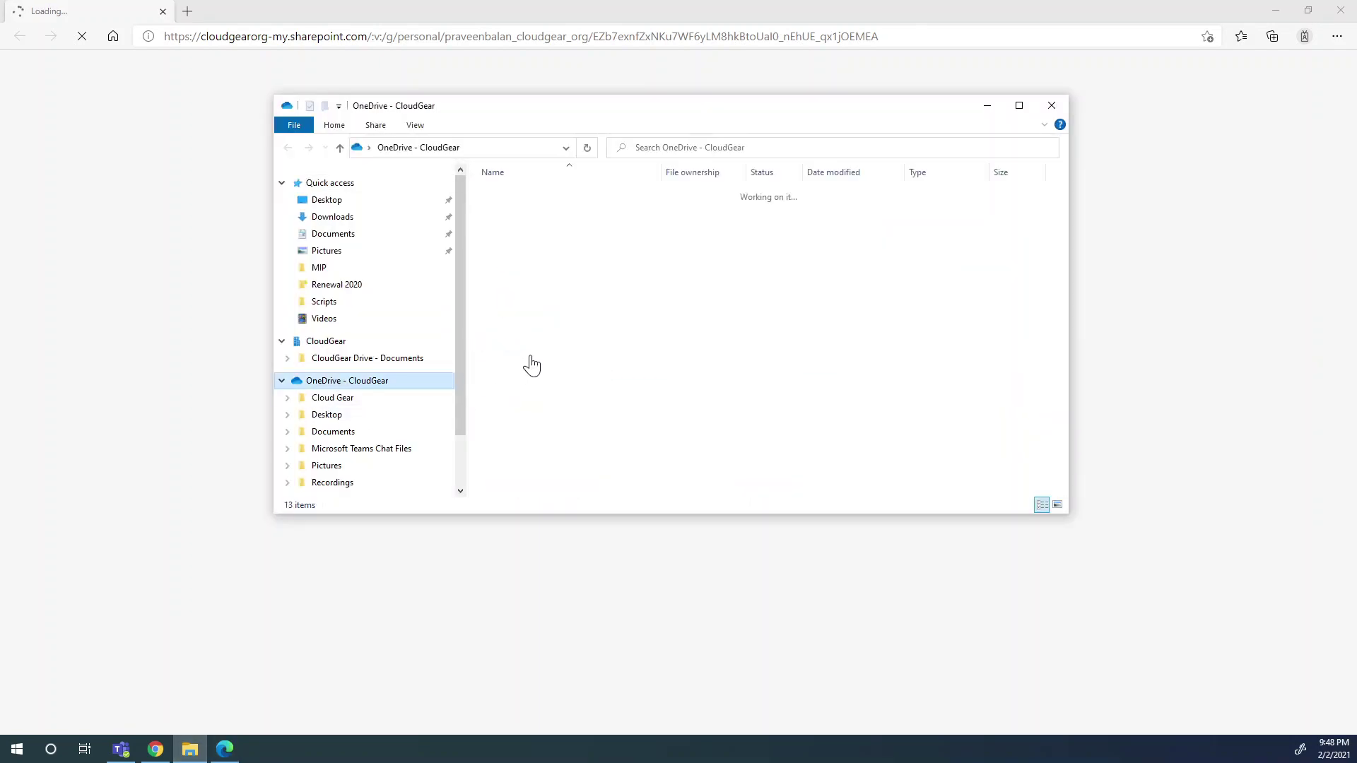
double_click(517, 267)
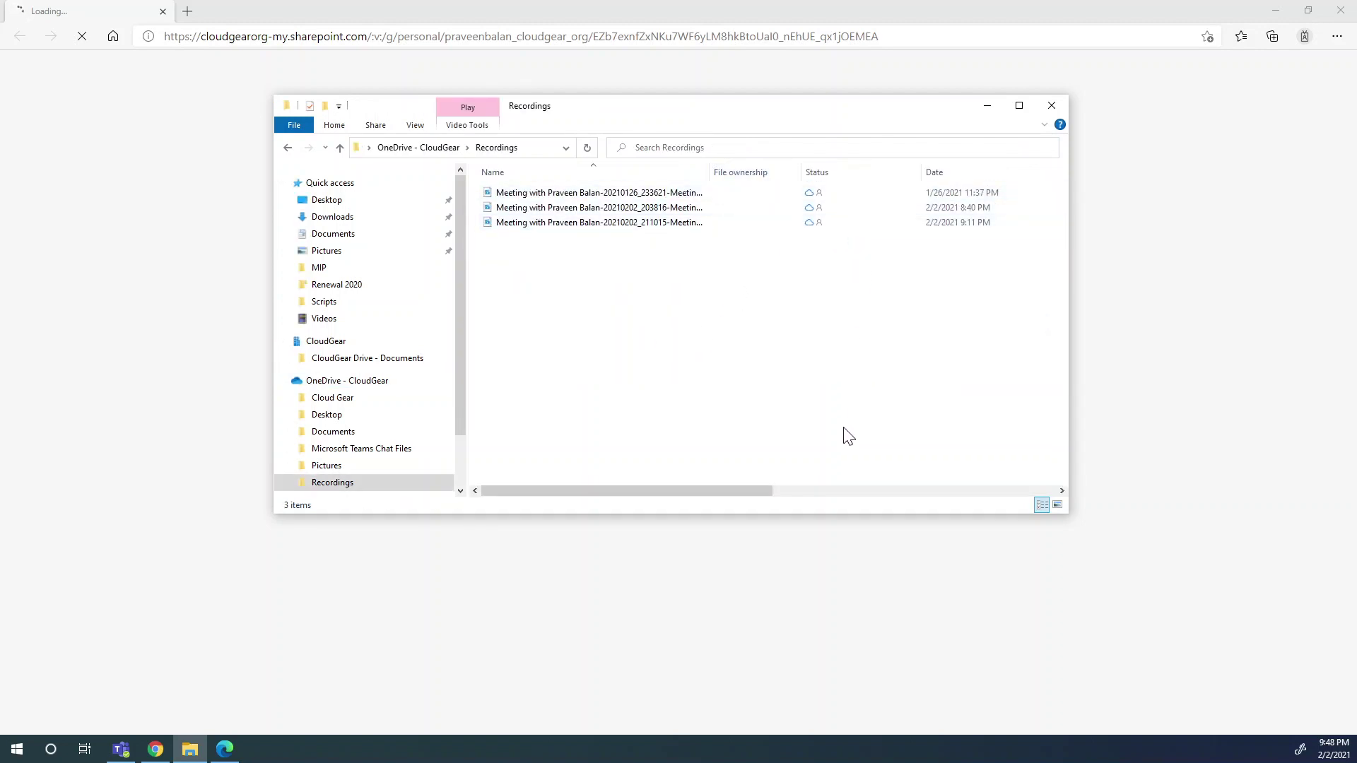
right_click(614, 326)
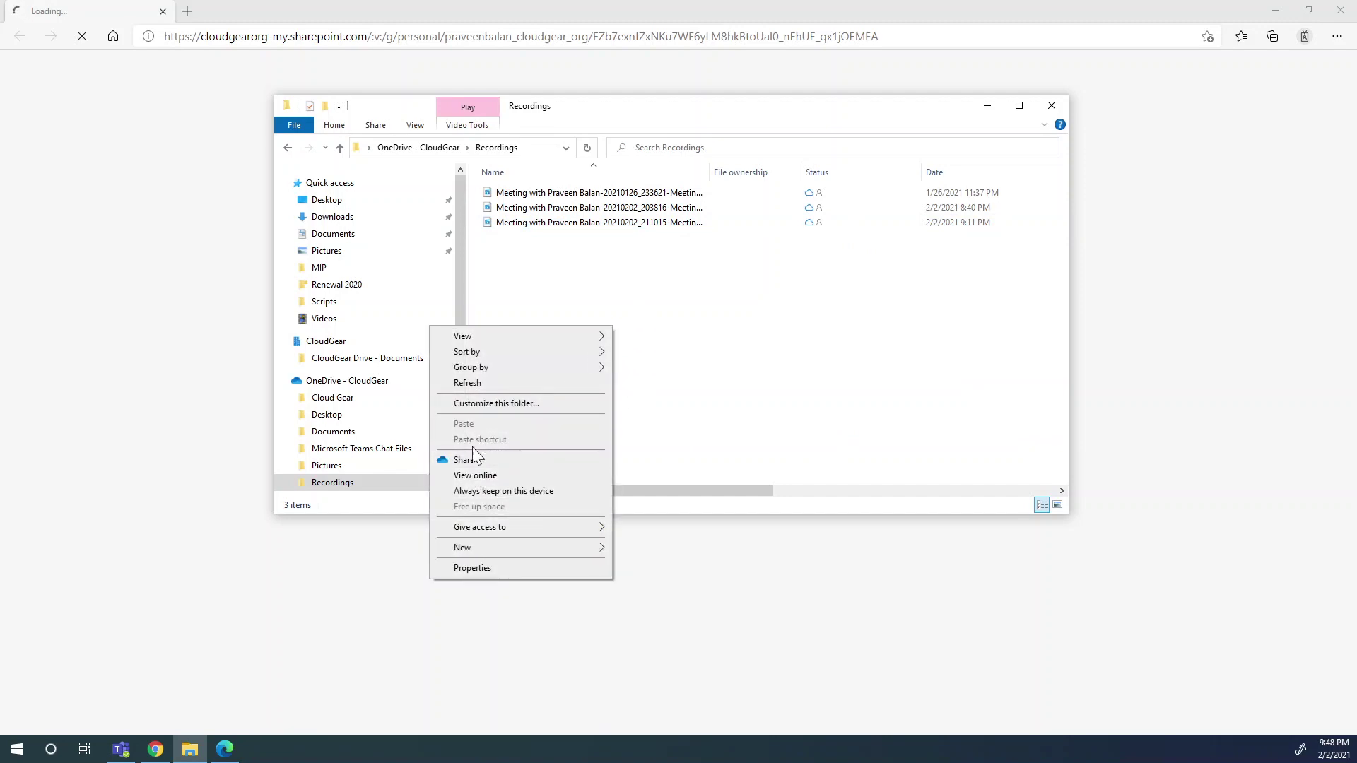
left_click(473, 380)
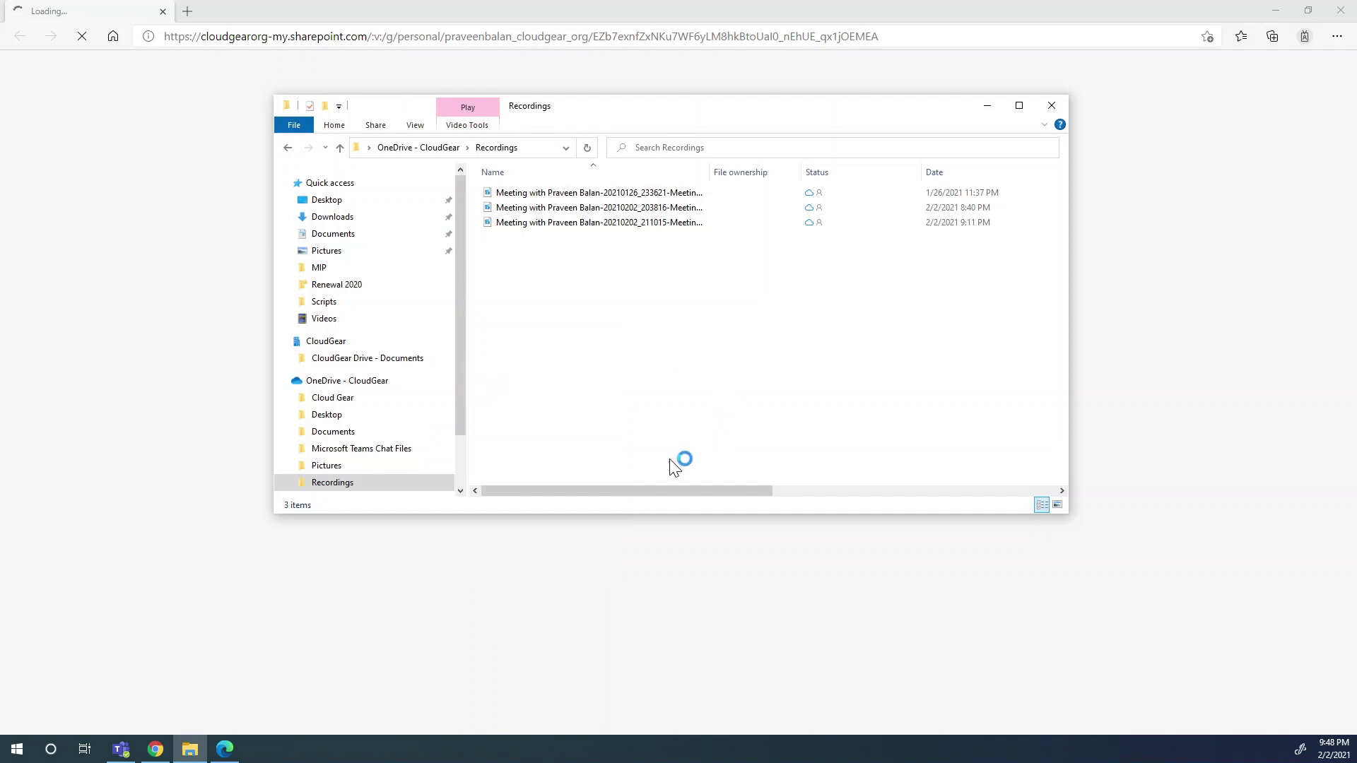
left_click_drag(638, 489, 598, 498)
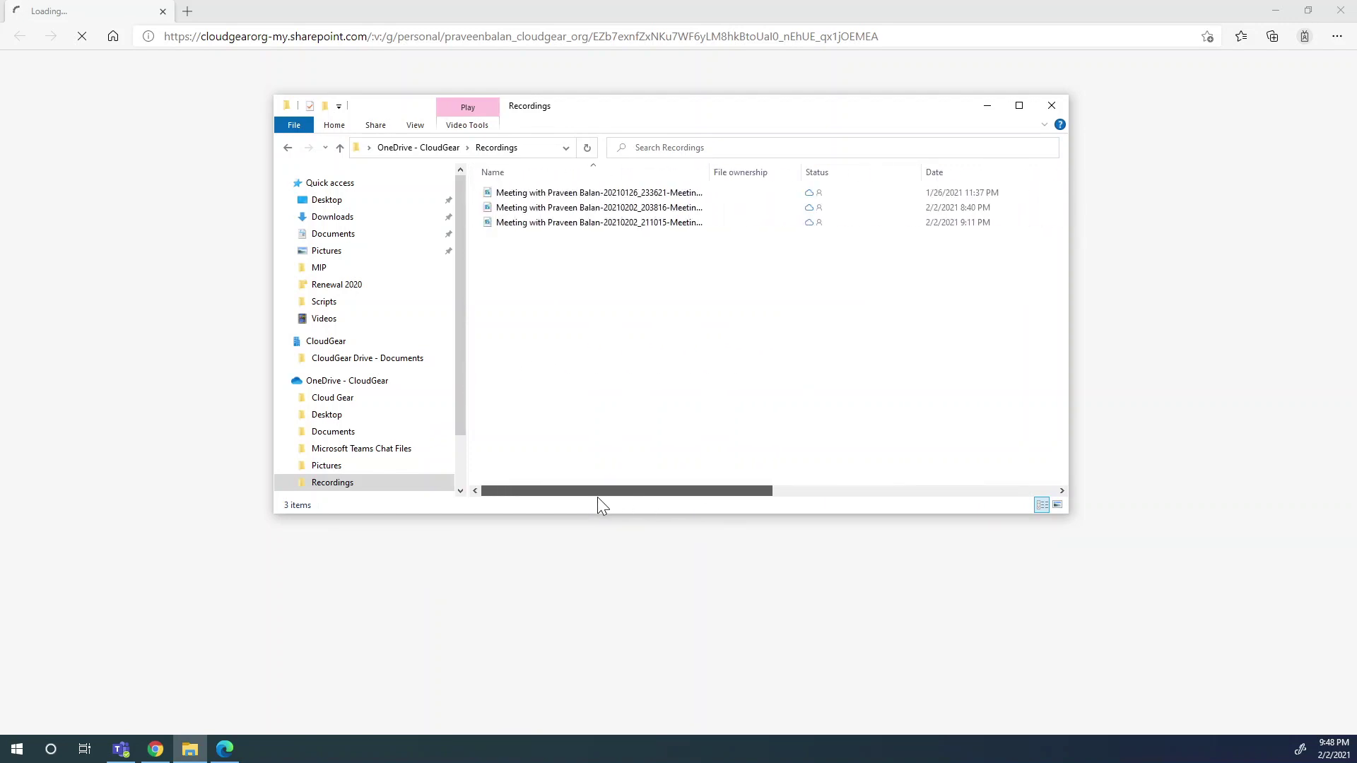
left_click(444, 150)
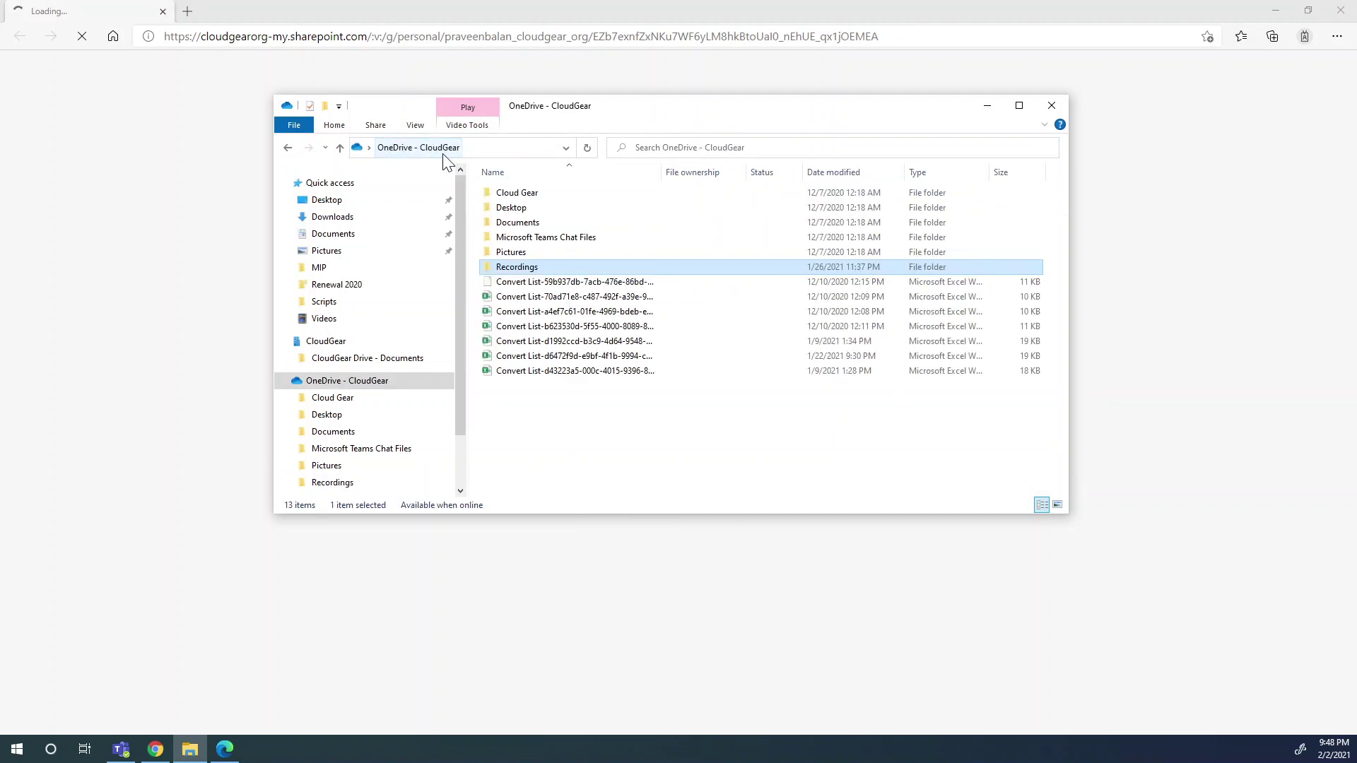
double_click(510, 270)
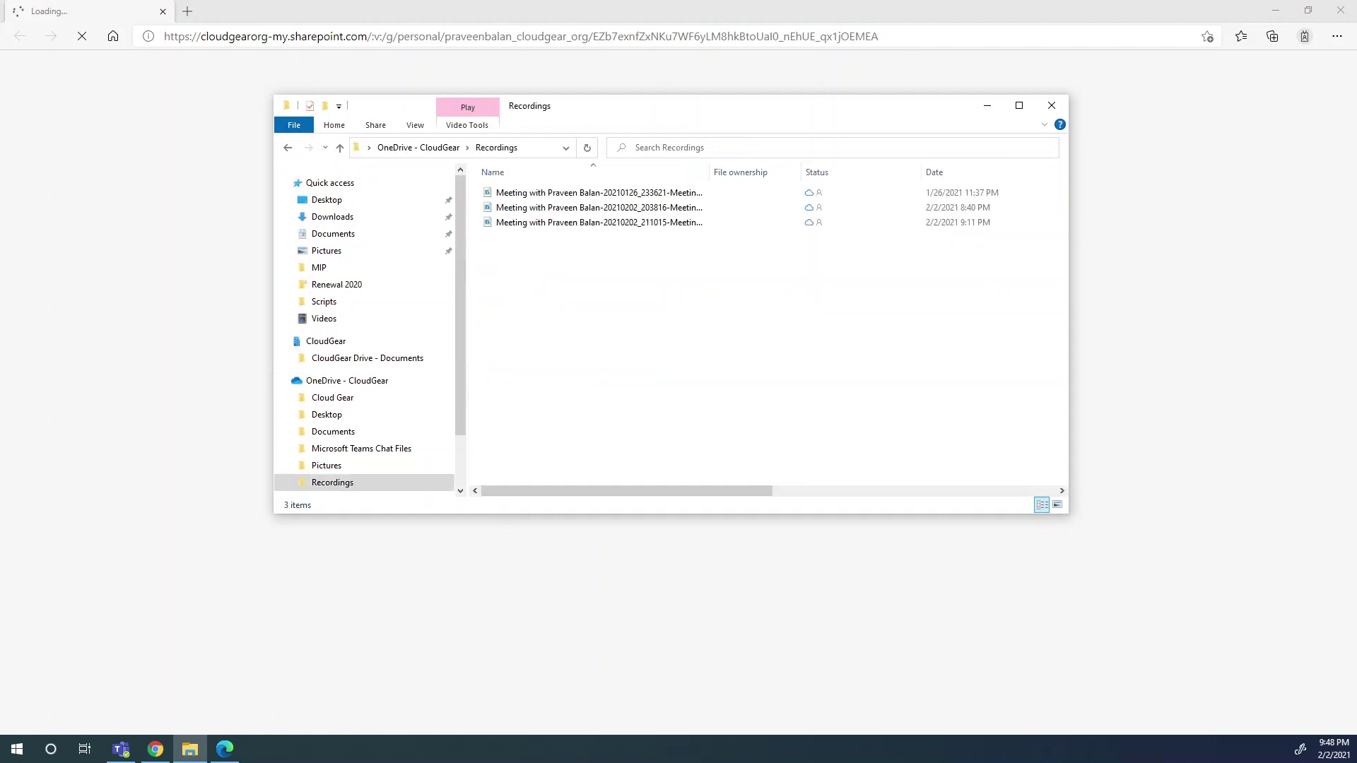
left_click(606, 366)
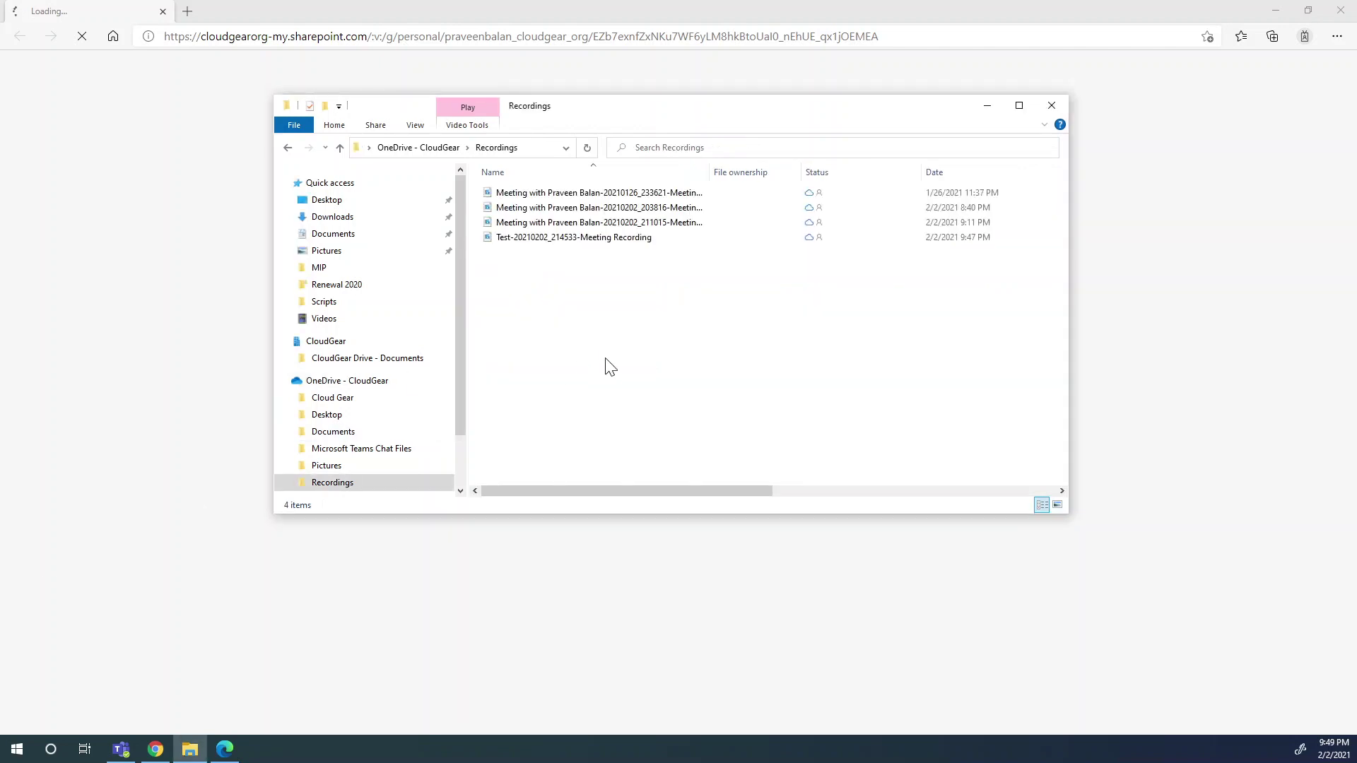
left_click(542, 249)
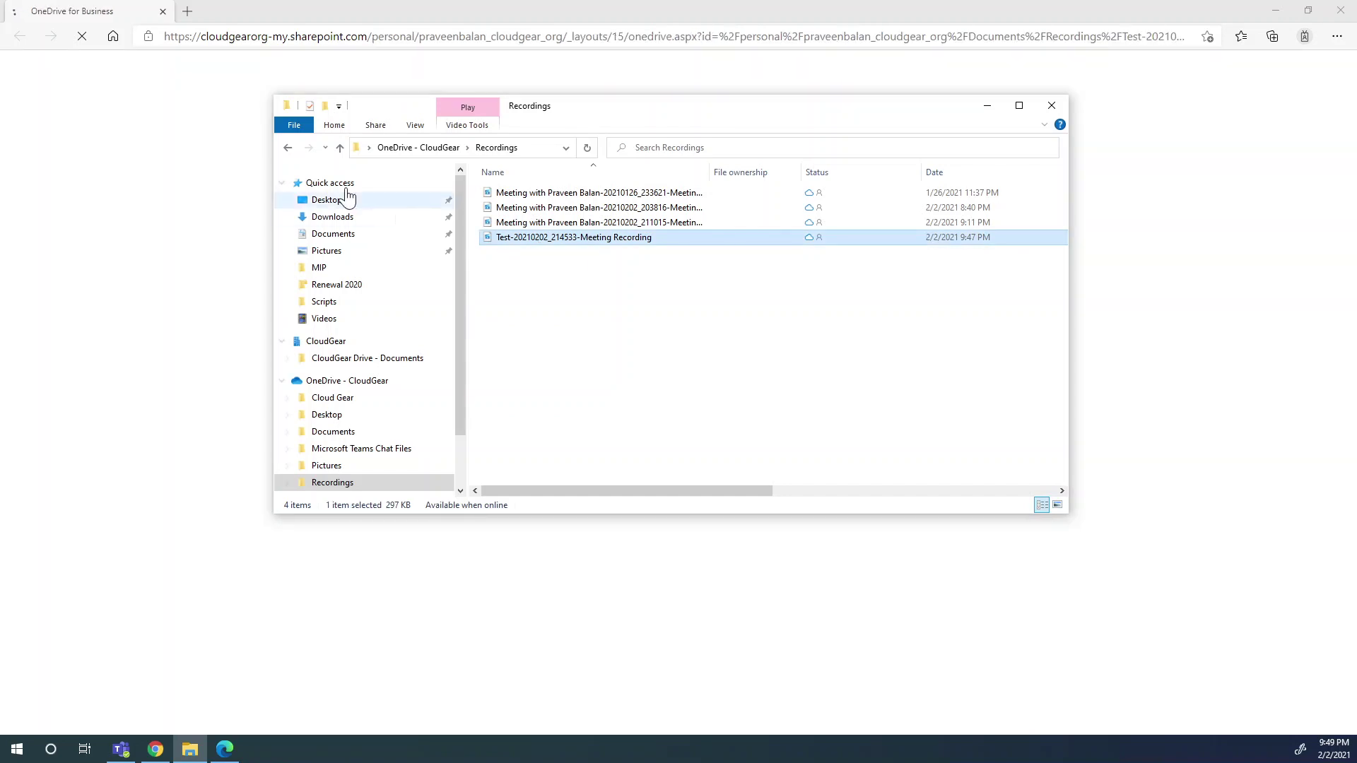
Reopen the Test recording link from the chat, then inspect the file in the synced Recordings folder
left_click(242, 36)
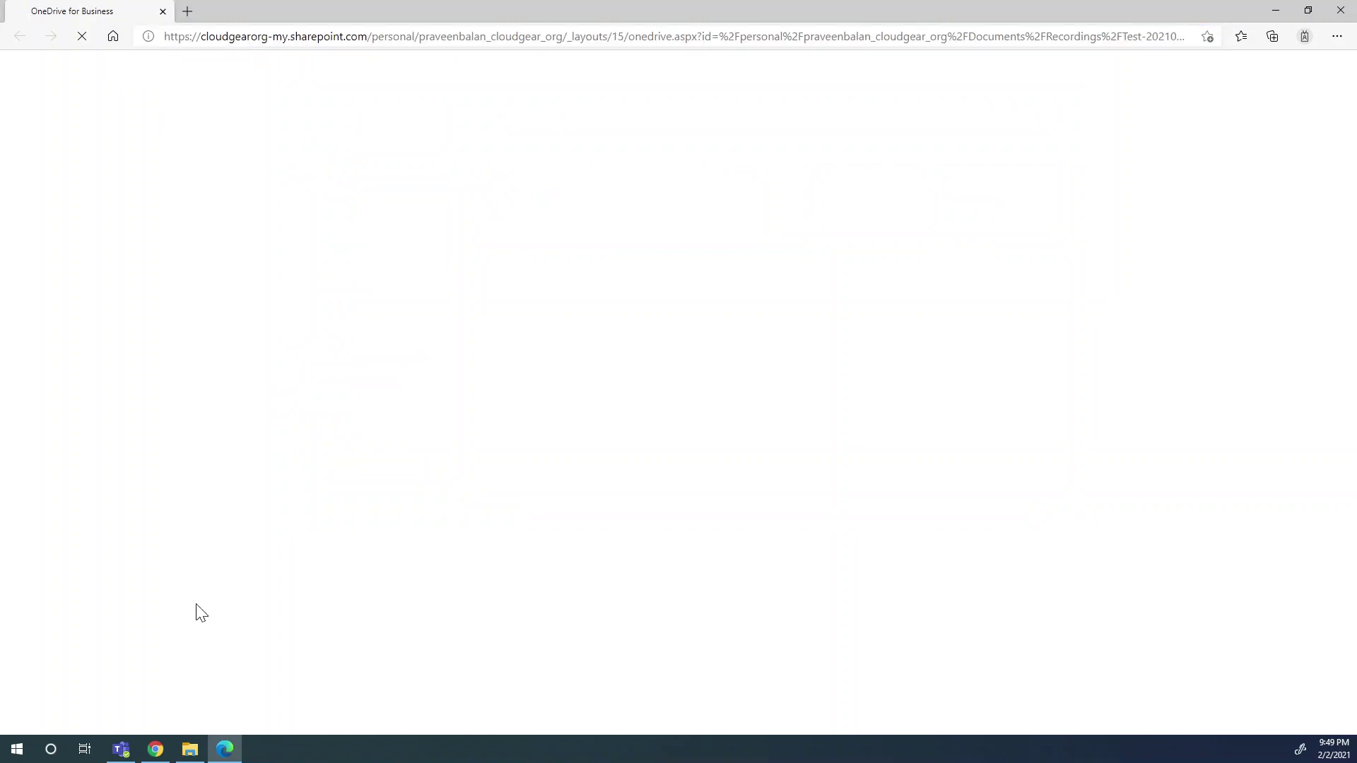
left_click(122, 750)
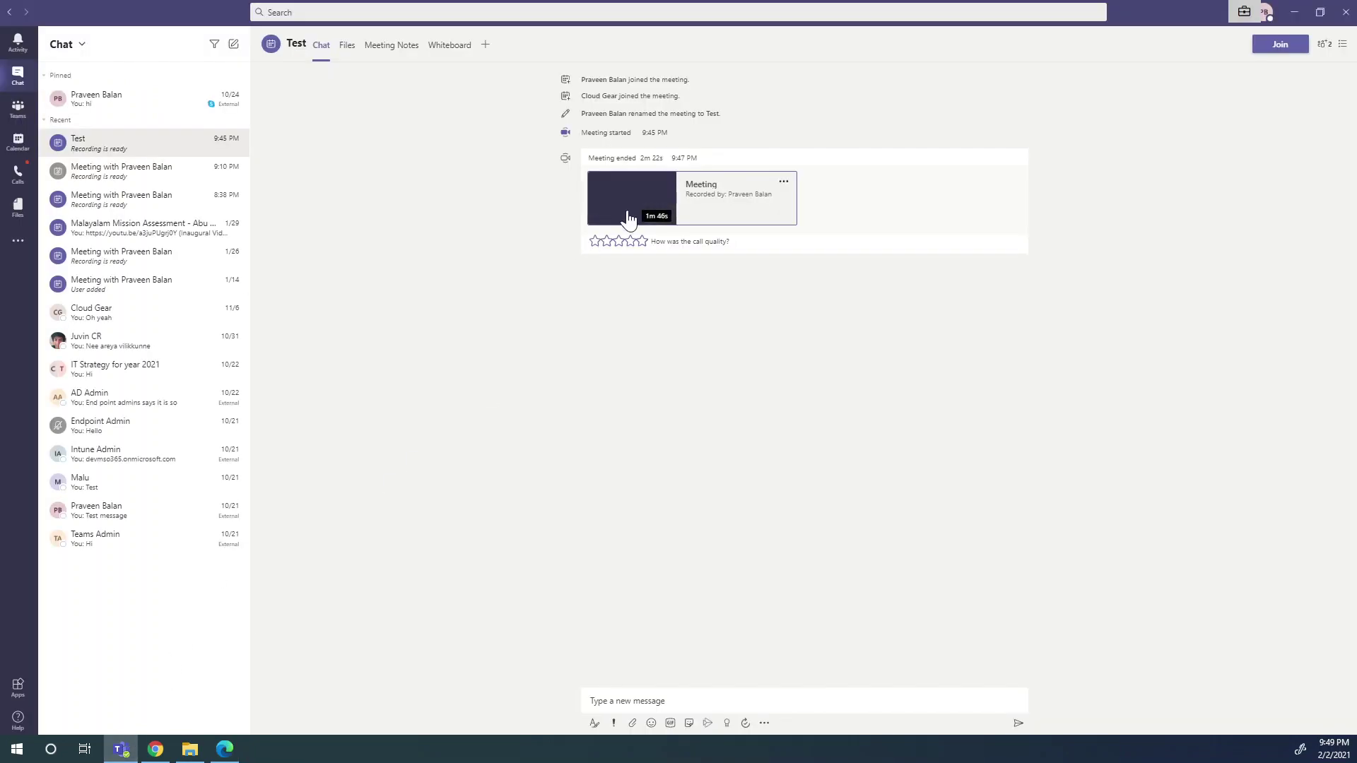
left_click(627, 219)
left_click(162, 11)
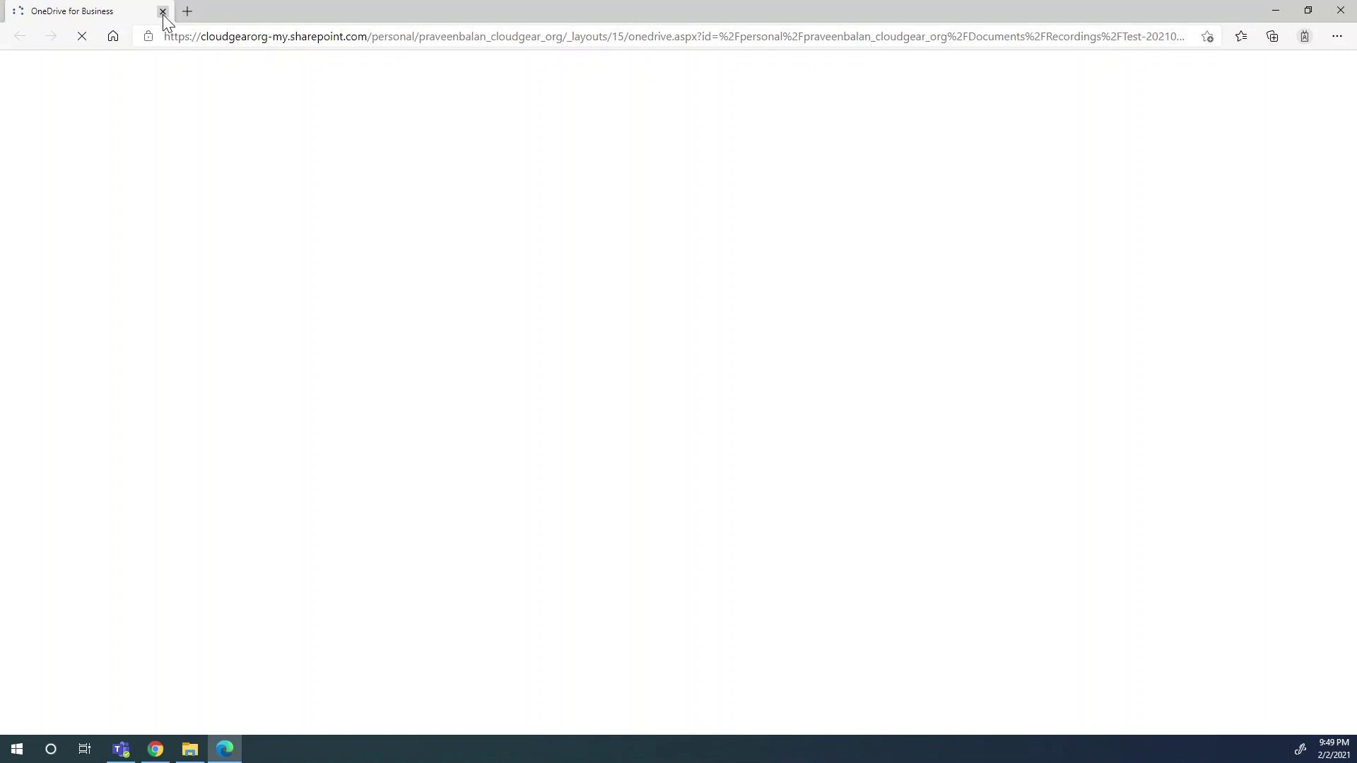
left_click(190, 750)
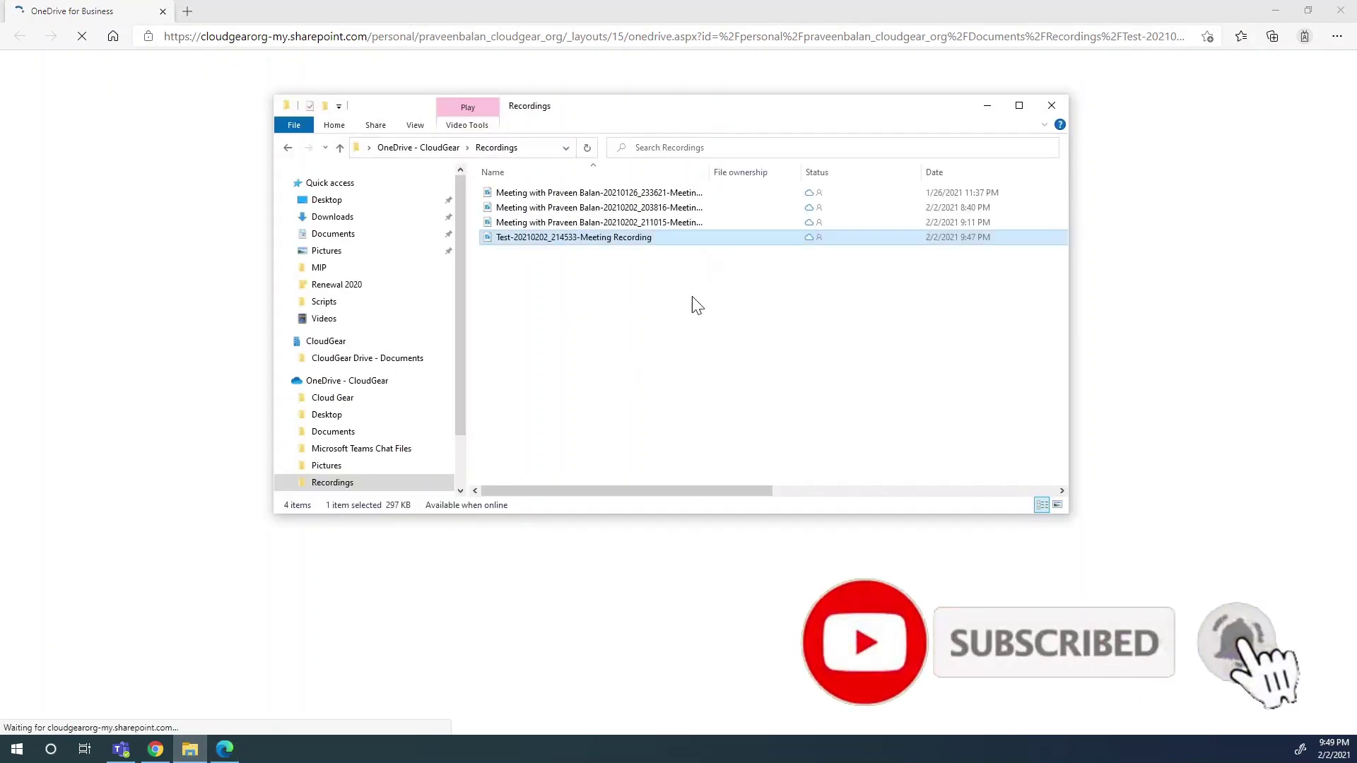
right_click(583, 240)
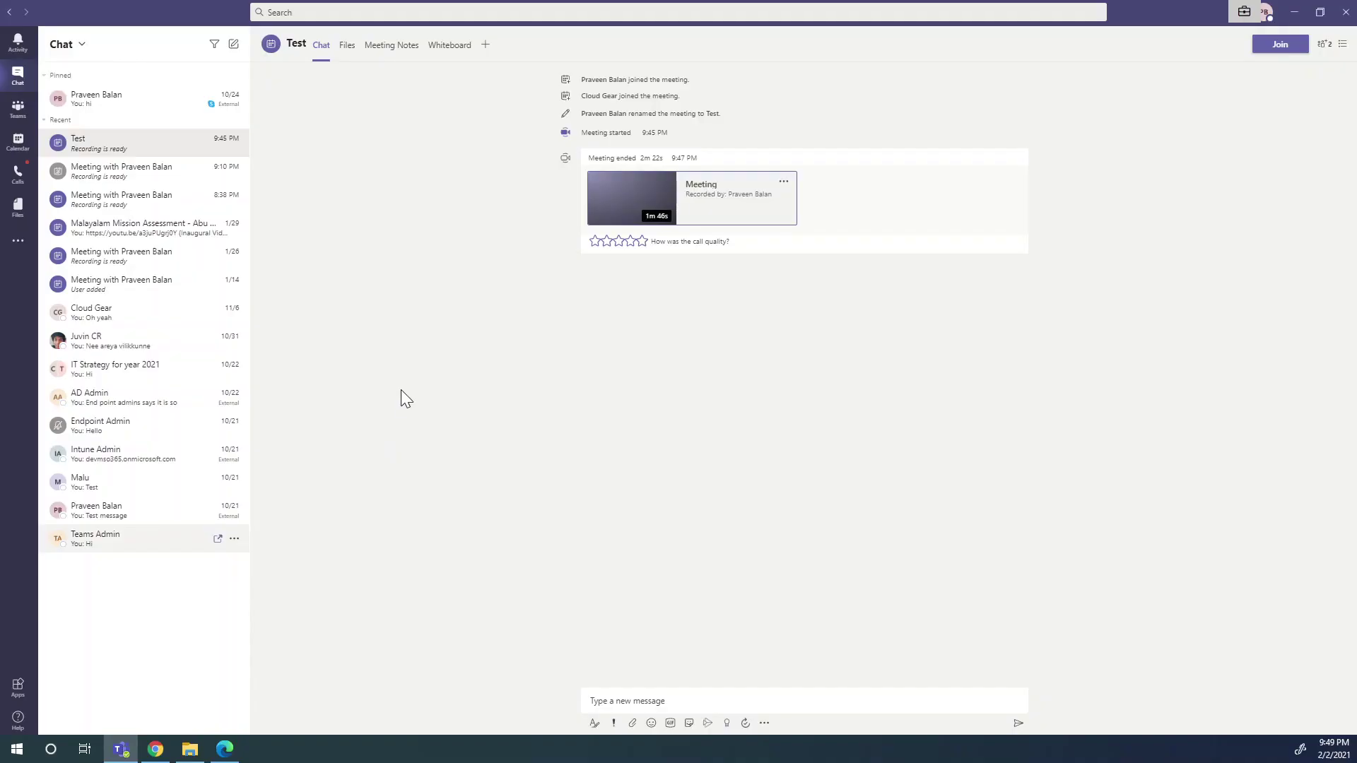
From the Teams list, create the channel 'Teams Meeting' under the cloudgearorg team
left_click(18, 109)
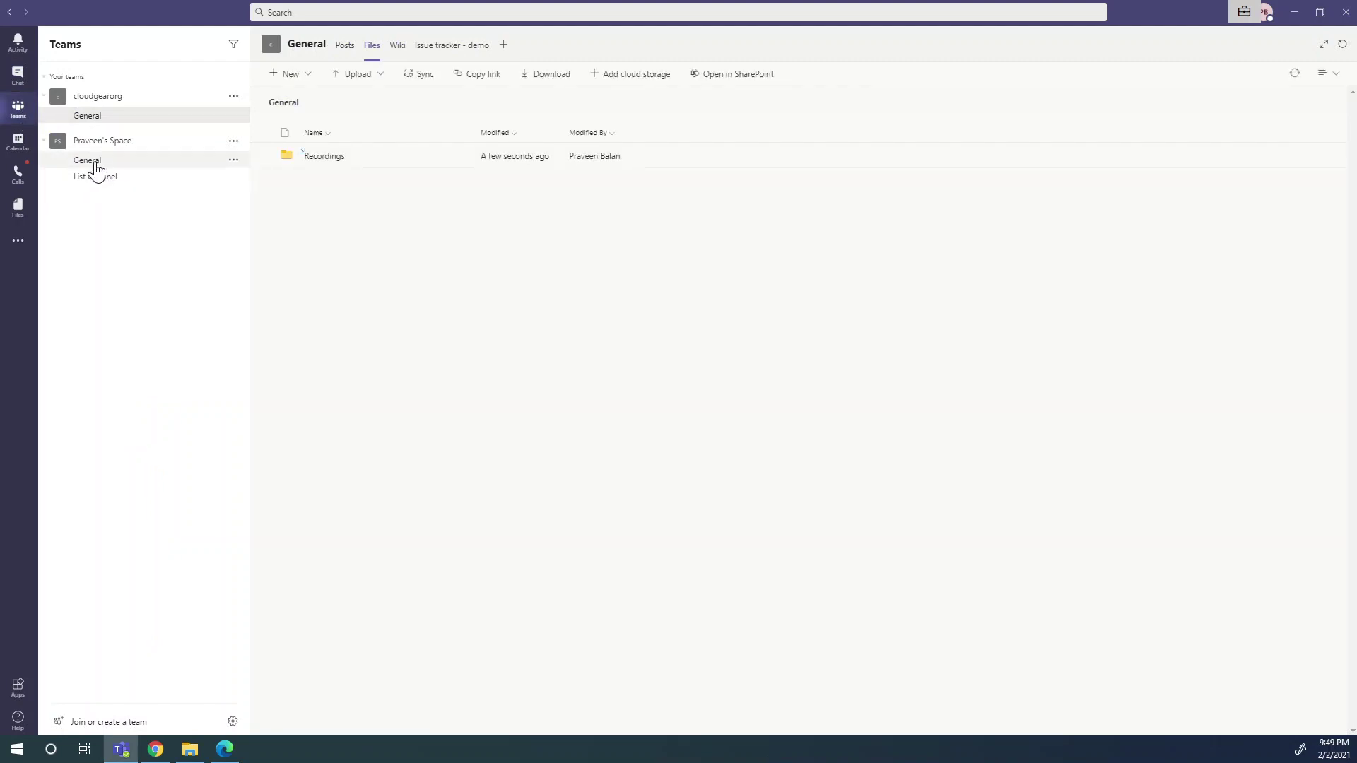
left_click(233, 97)
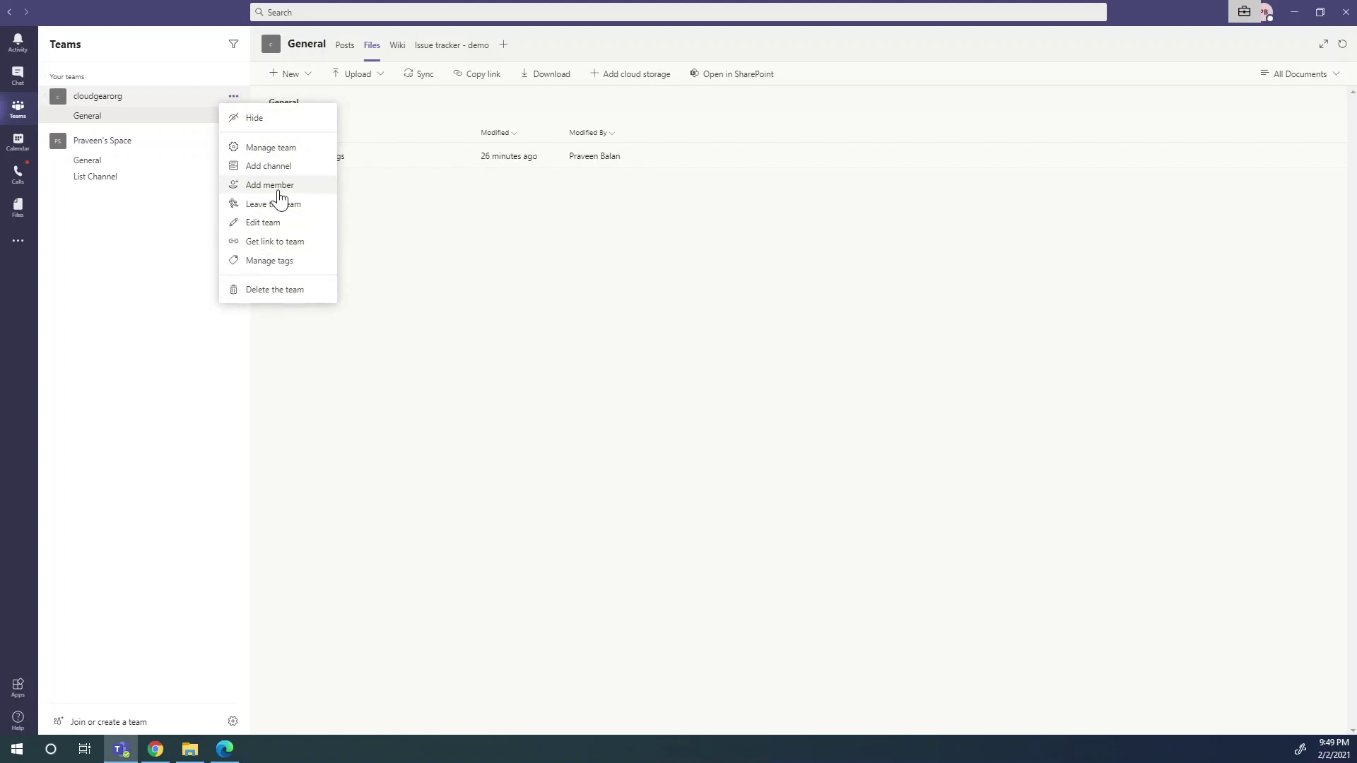
left_click(280, 167)
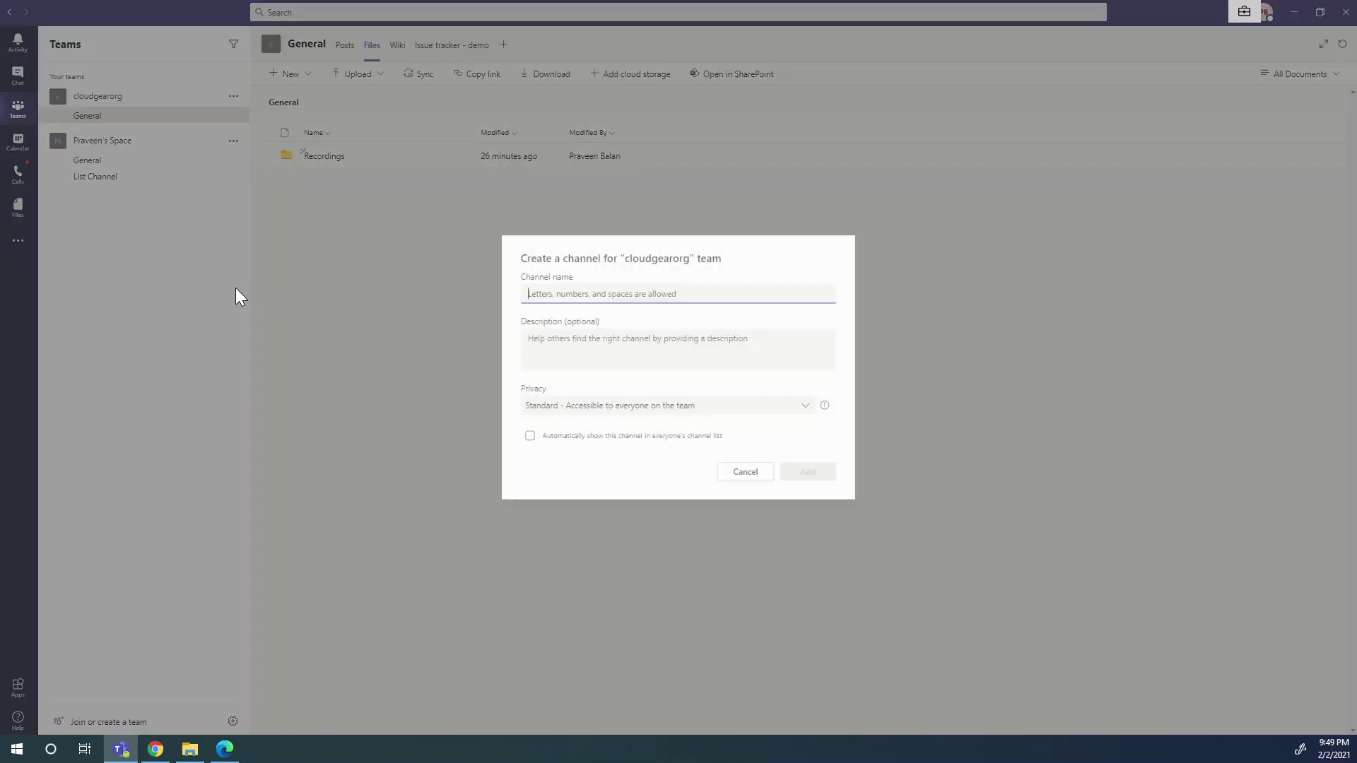
type("Teams Meeting")
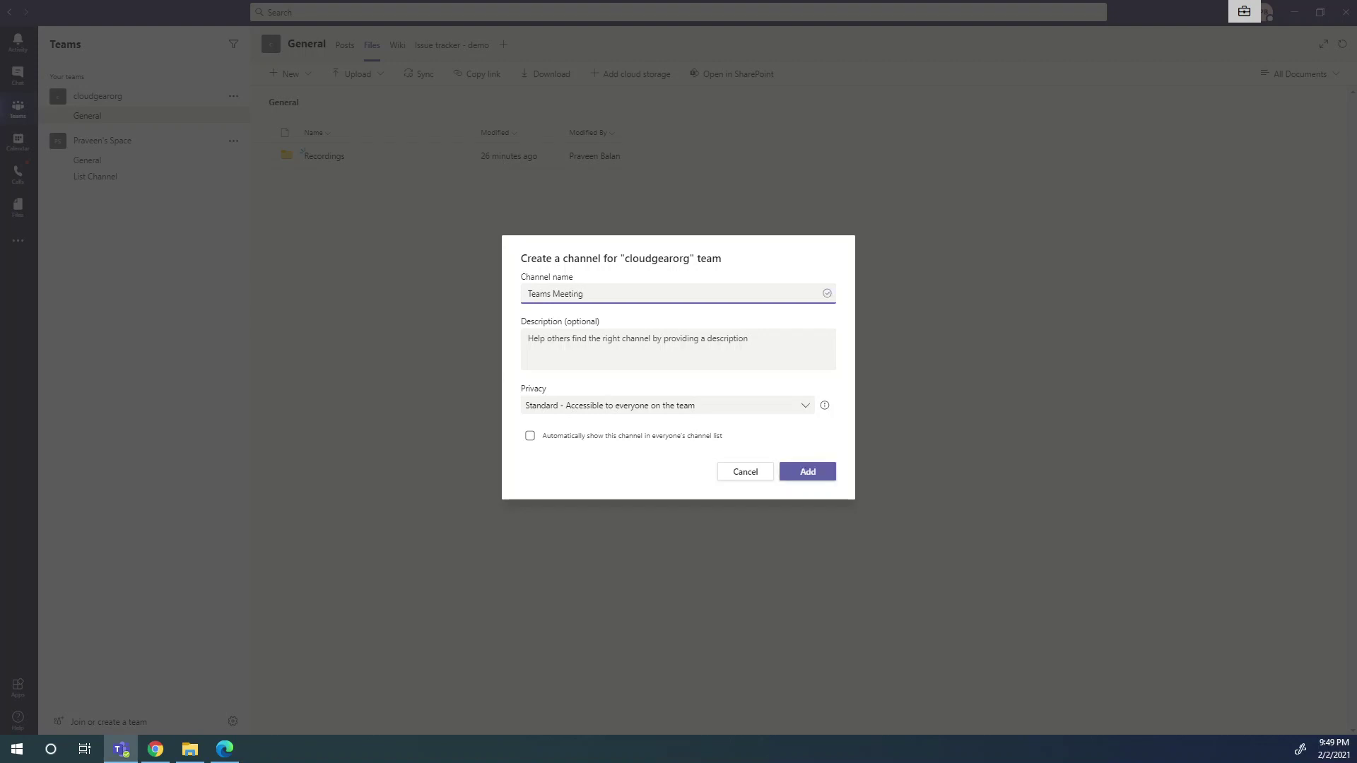
left_click(818, 470)
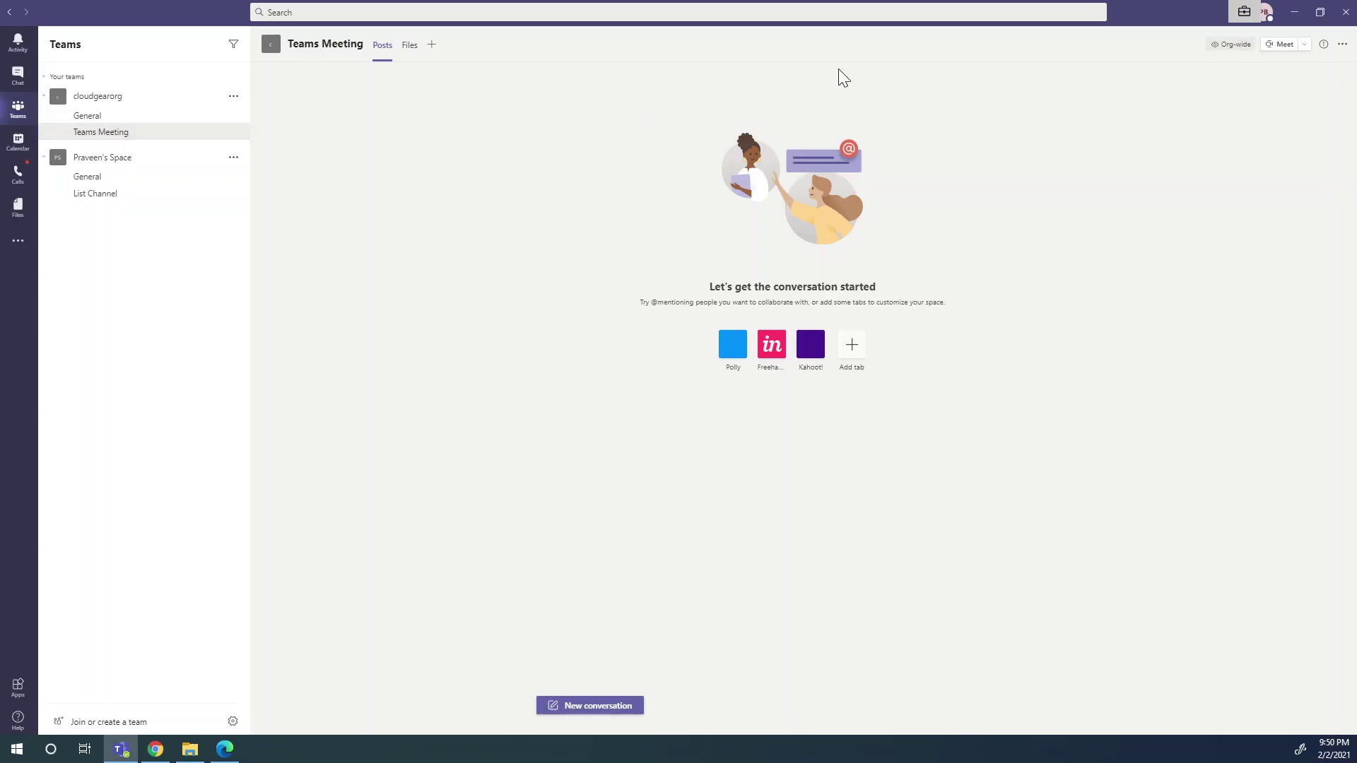
Start a meeting in the Teams Meeting channel, join with the mic muted, and begin recording
left_click(1281, 44)
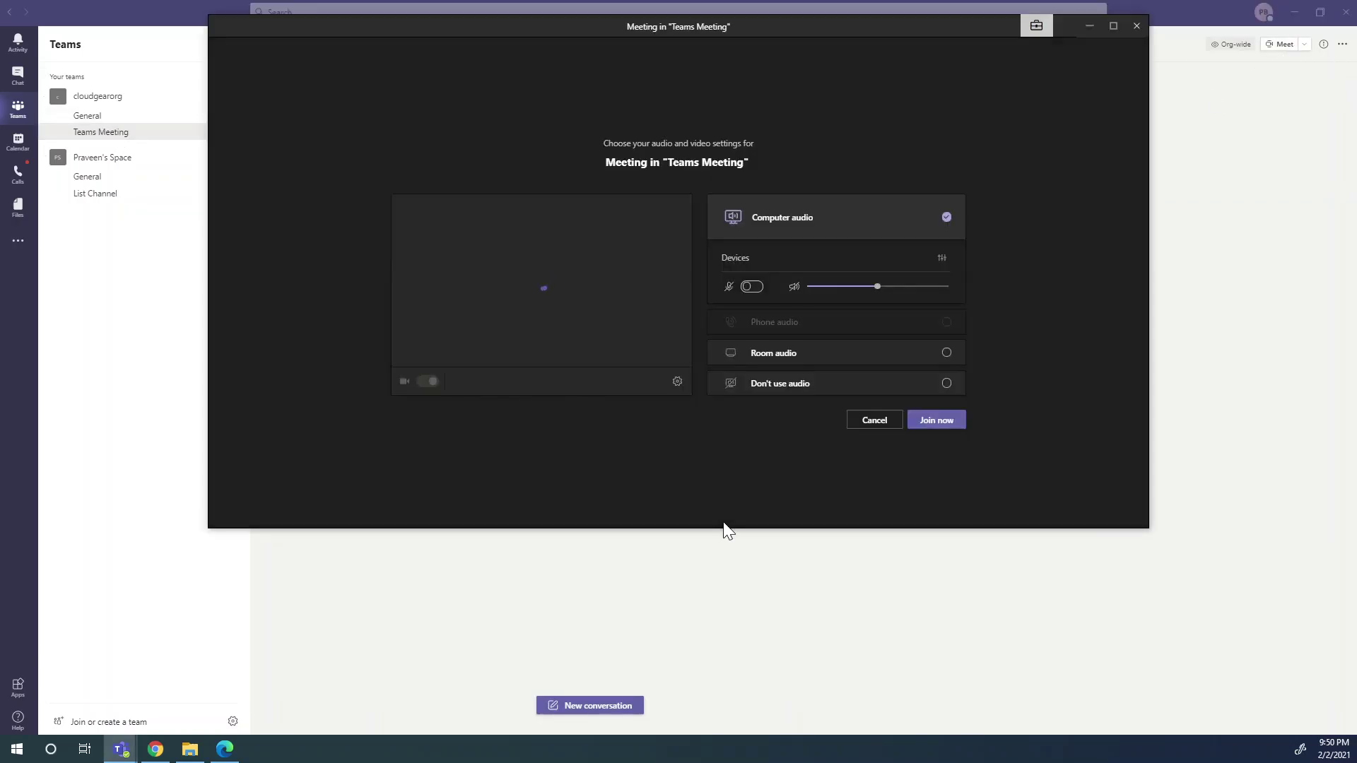
left_click(752, 286)
left_click(939, 422)
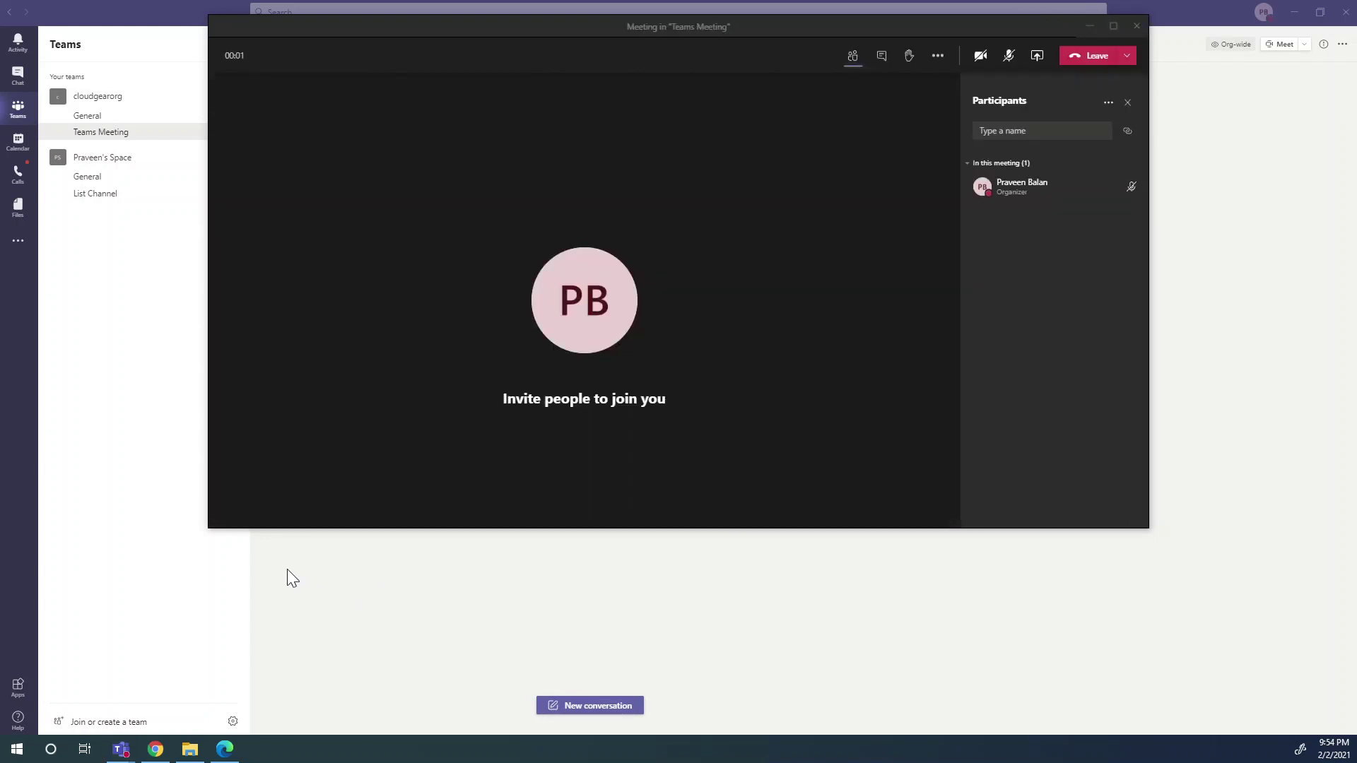
left_click(1128, 103)
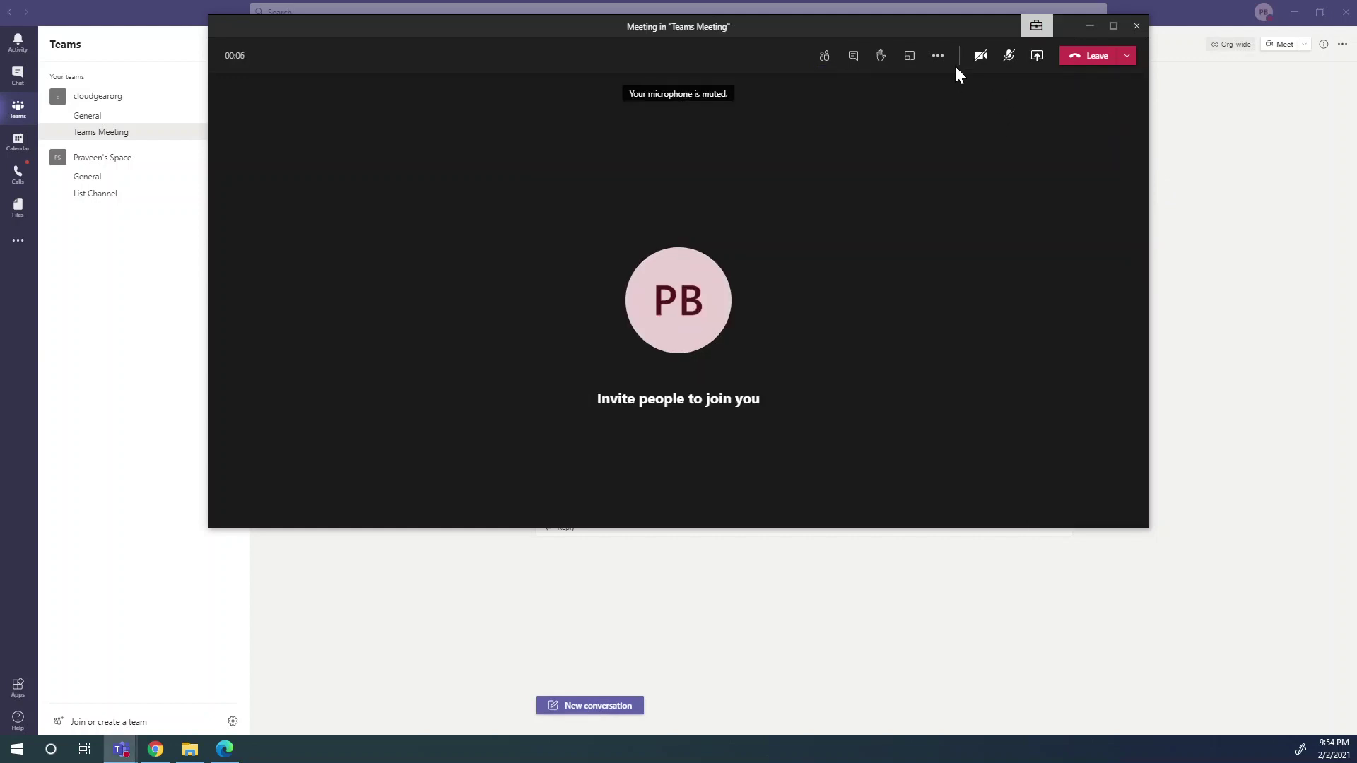
left_click(938, 55)
left_click(970, 361)
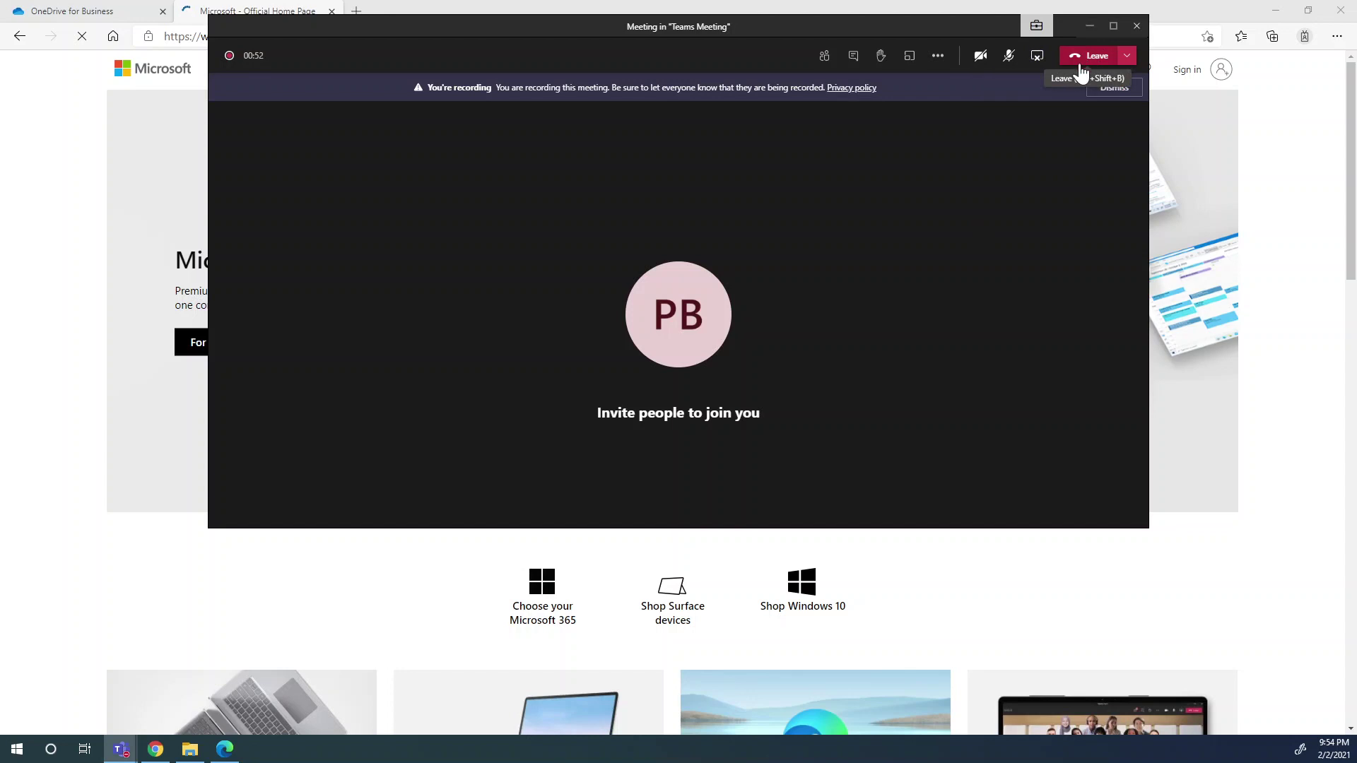
Stop sharing and stop the recording, confirming Stop recording
left_click(1038, 58)
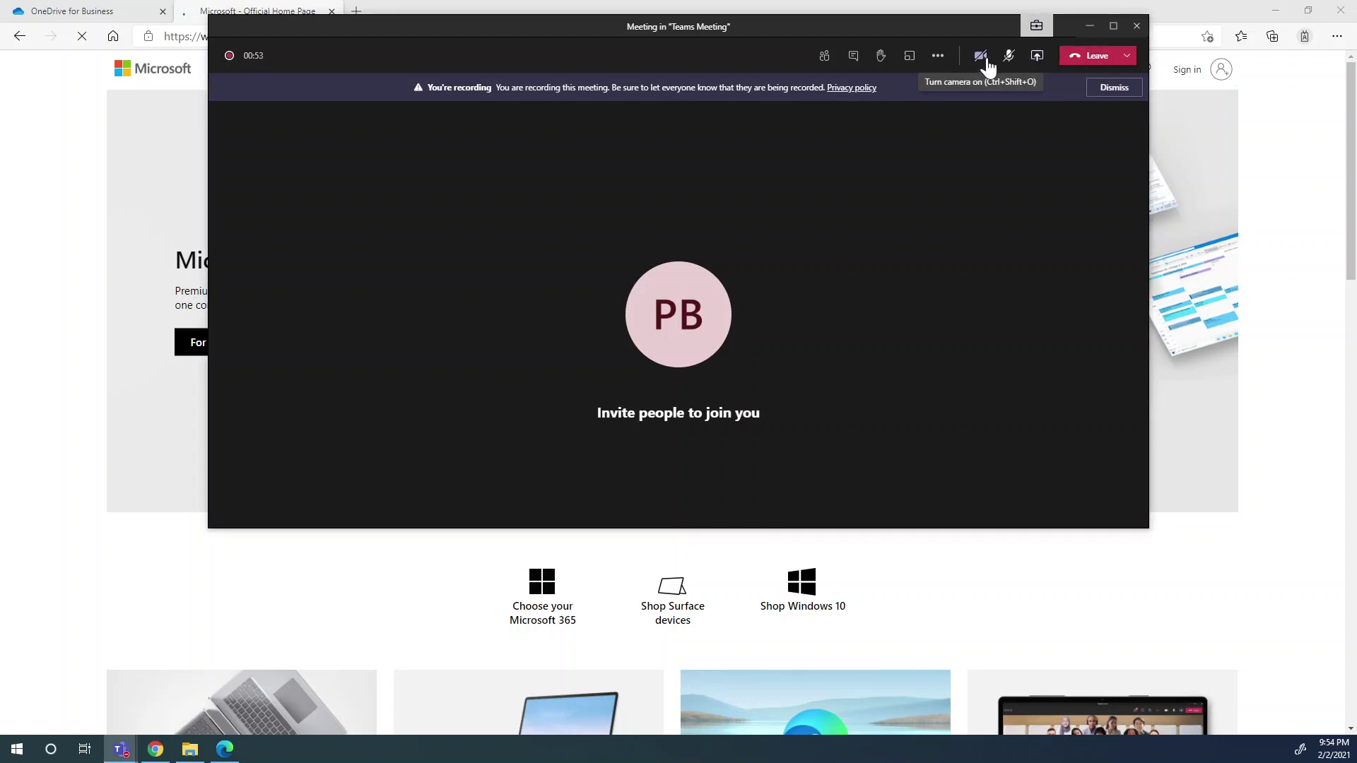
left_click(939, 65)
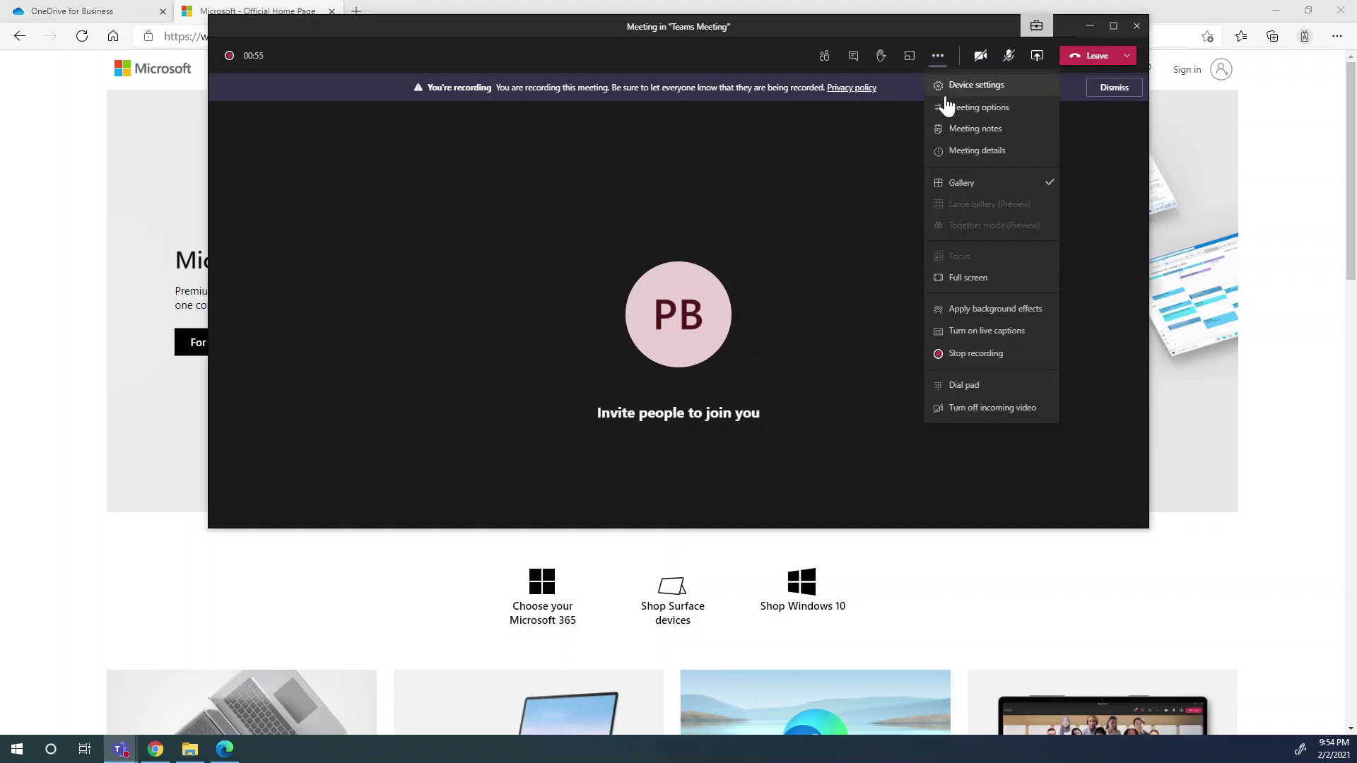
left_click(970, 354)
left_click(756, 303)
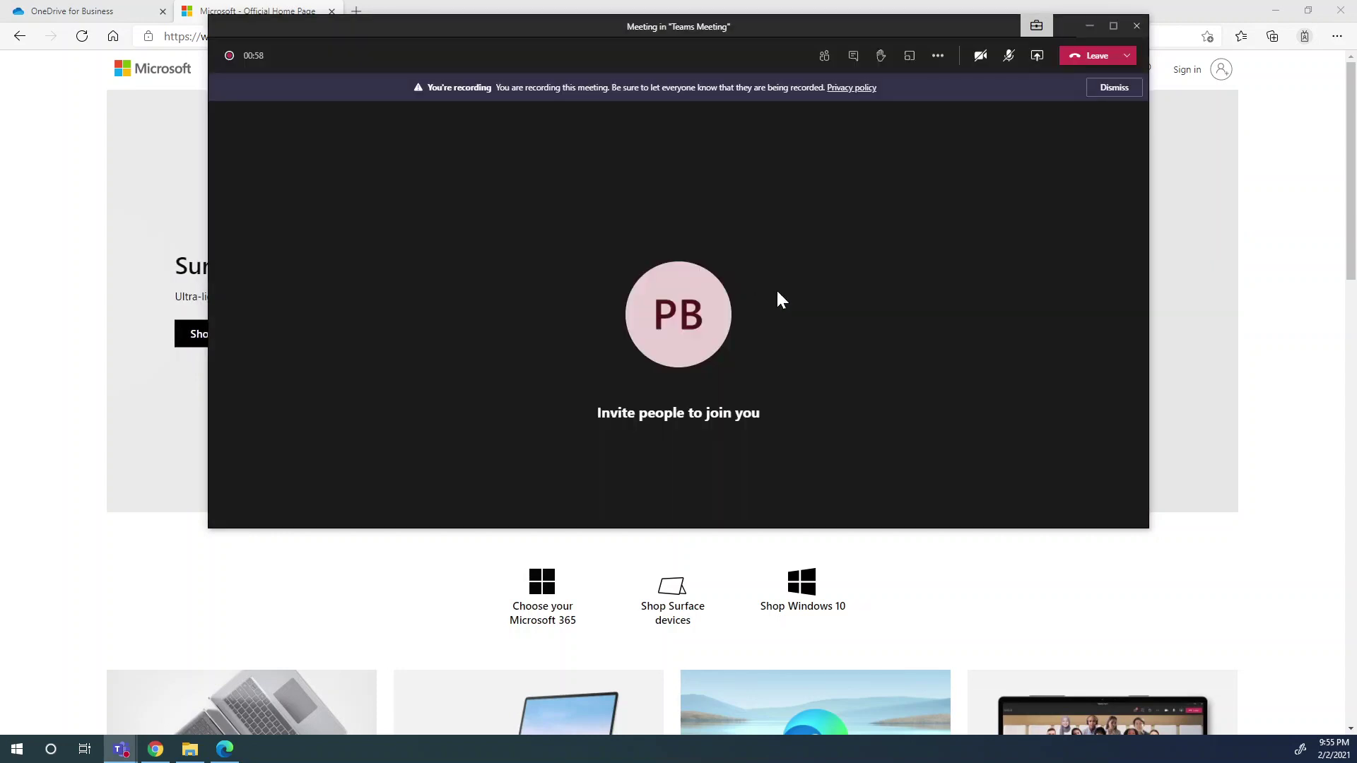
Leave to end the channel meeting and return to the Teams Meeting channel's Posts
left_click(1078, 57)
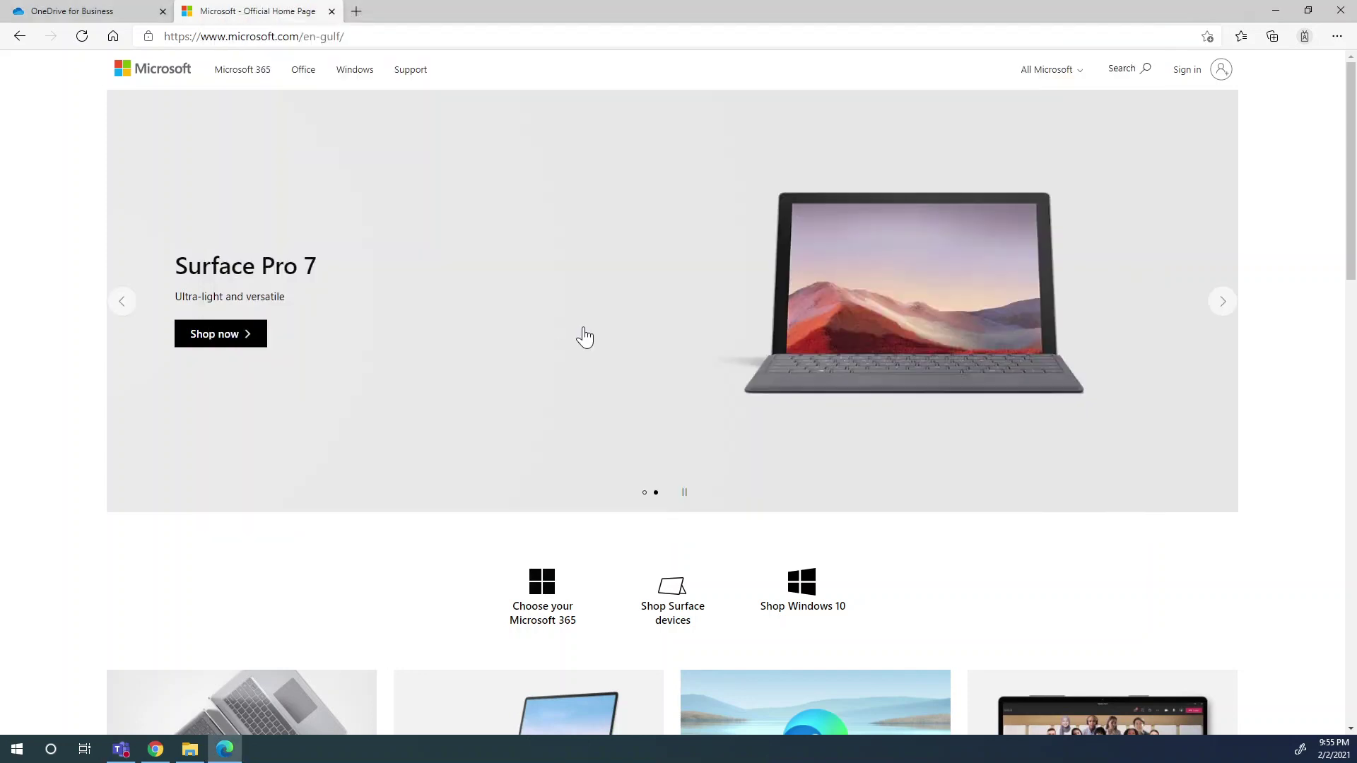
left_click(121, 750)
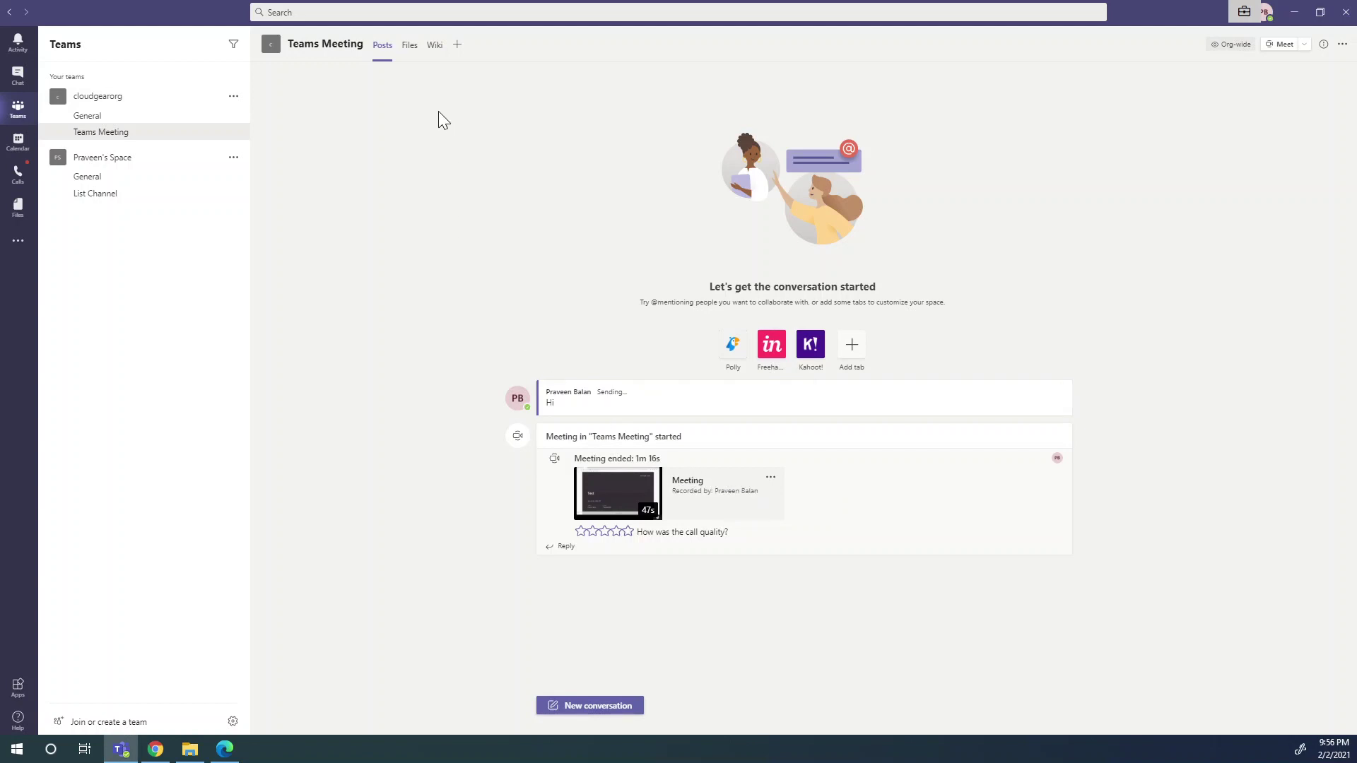
Open the Teams Meeting channel's Files tab and its Recordings folder to show the new recording
left_click(411, 50)
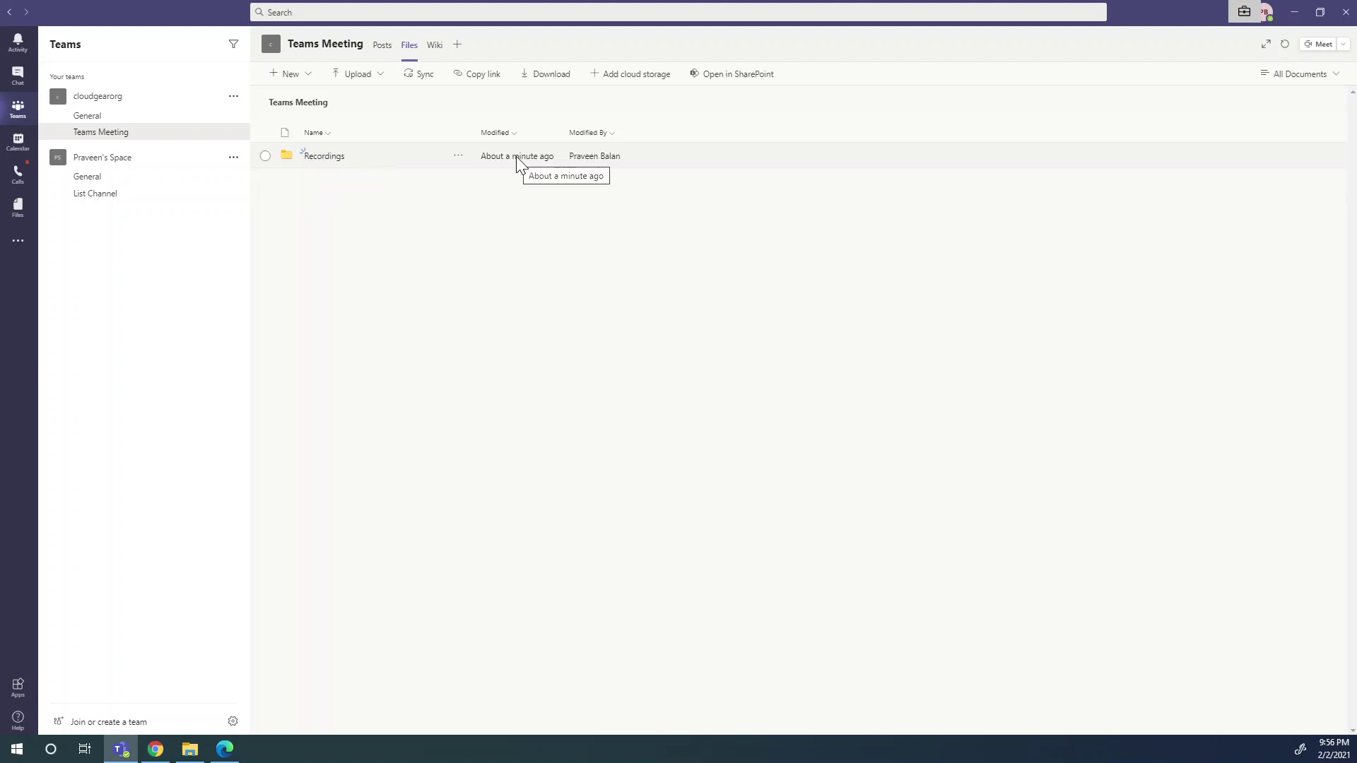
left_click(326, 158)
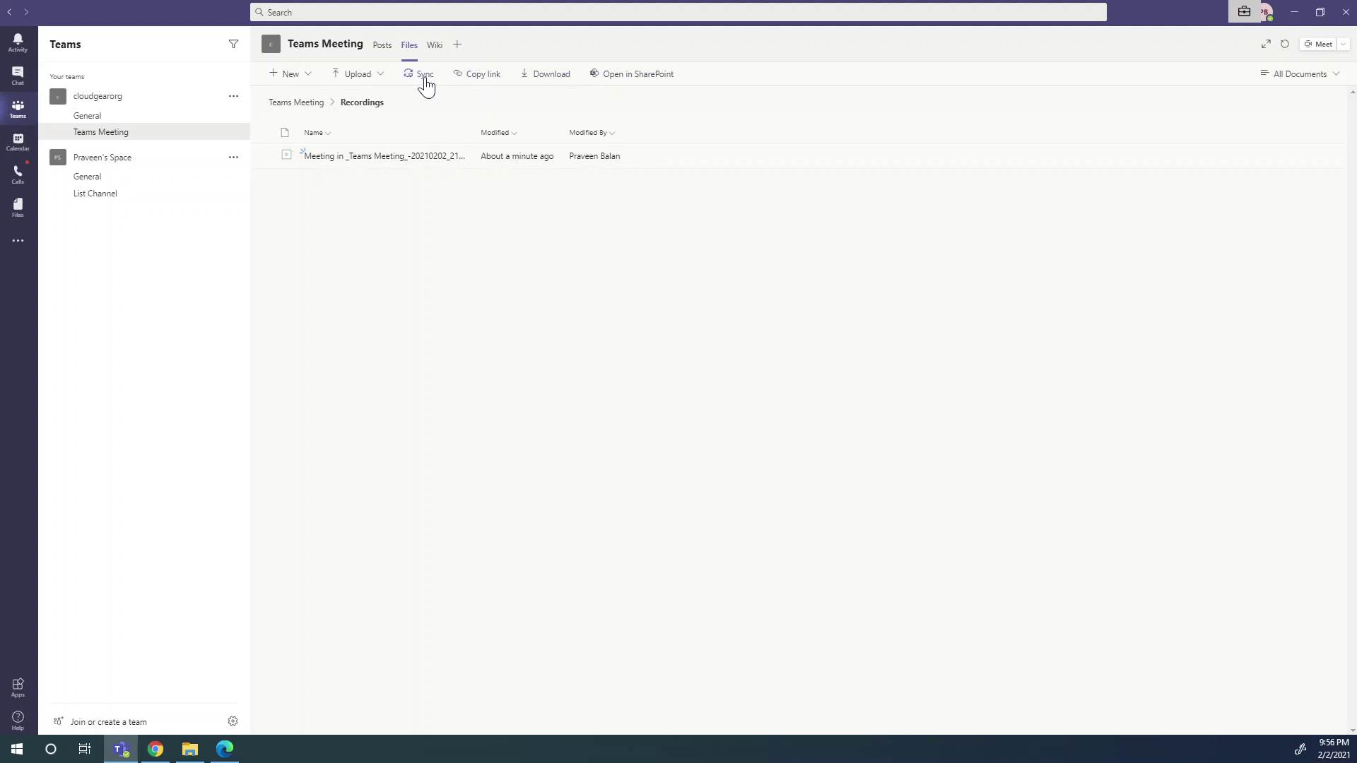
Open the channel's Recordings folder in SharePoint under Documents > Teams Meeting > Recordings
left_click(640, 79)
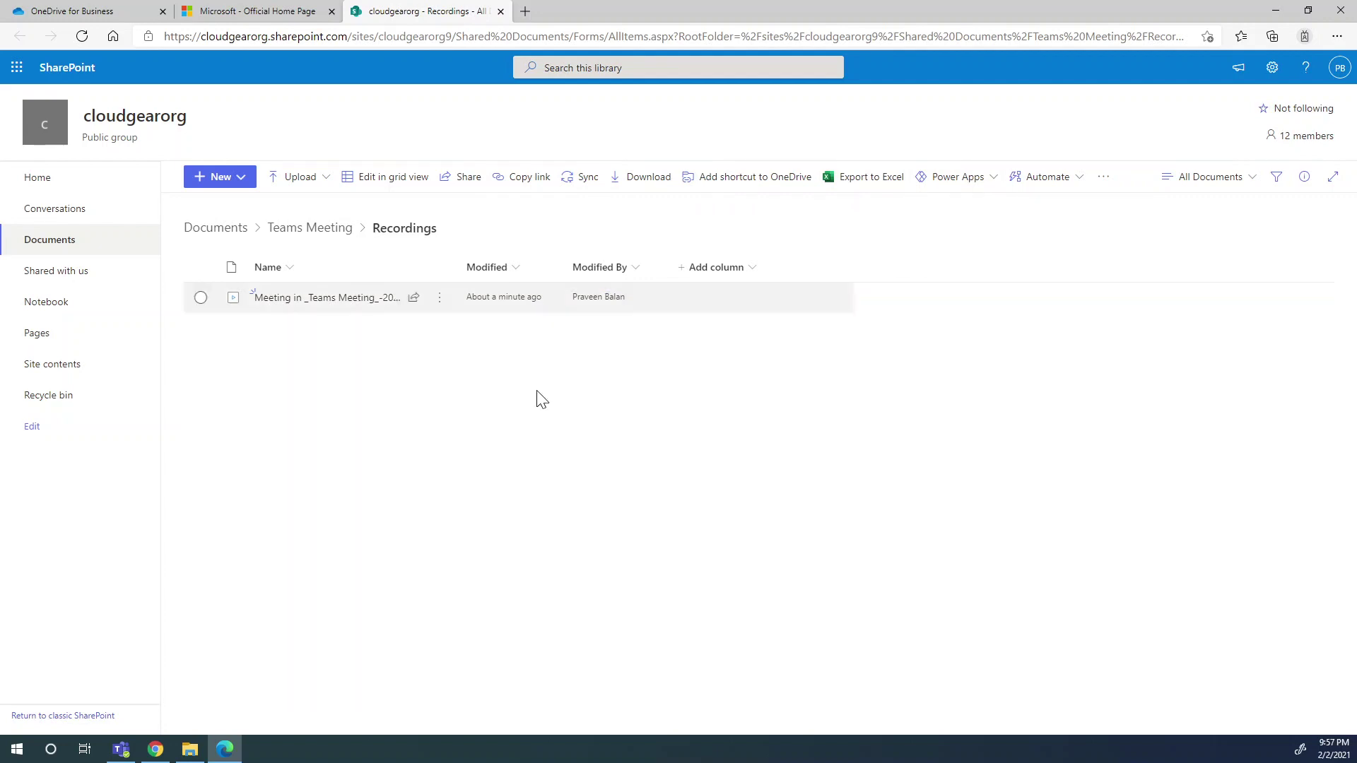
Bring up the meeting recordings docs article in Chrome and highlight the Set-CsTeamsMeetingPolicy command in step 4
left_click(156, 750)
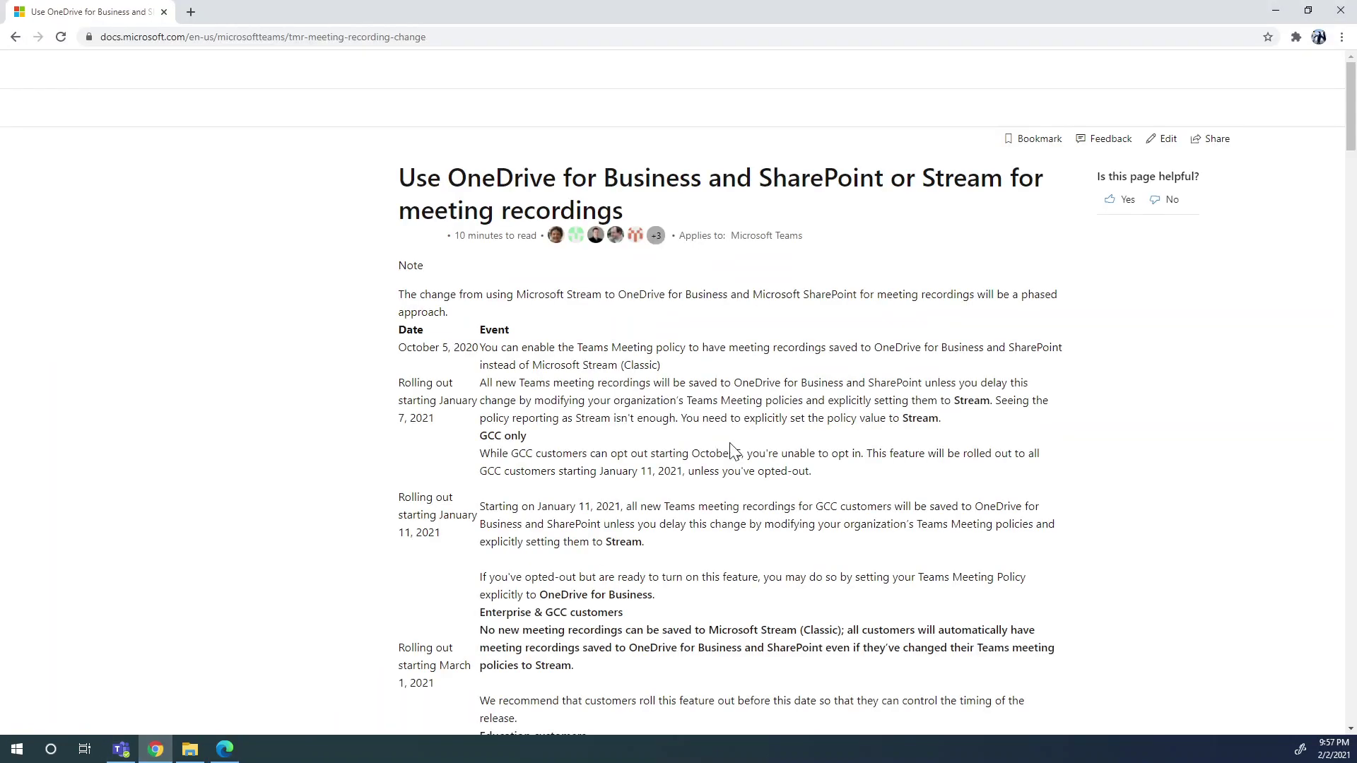
scroll(824, 562, "down", 4)
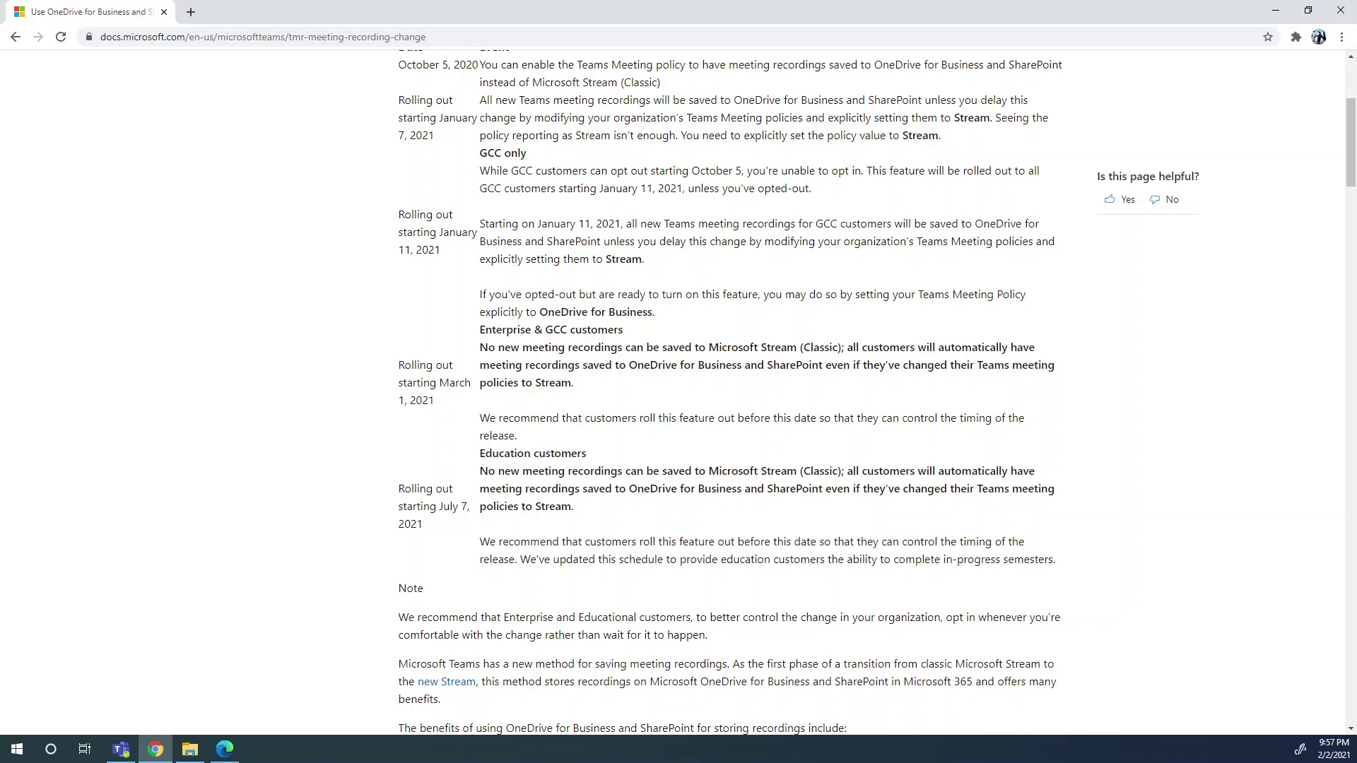
scroll(824, 560, "down", 15)
scroll(736, 582, "down", 5)
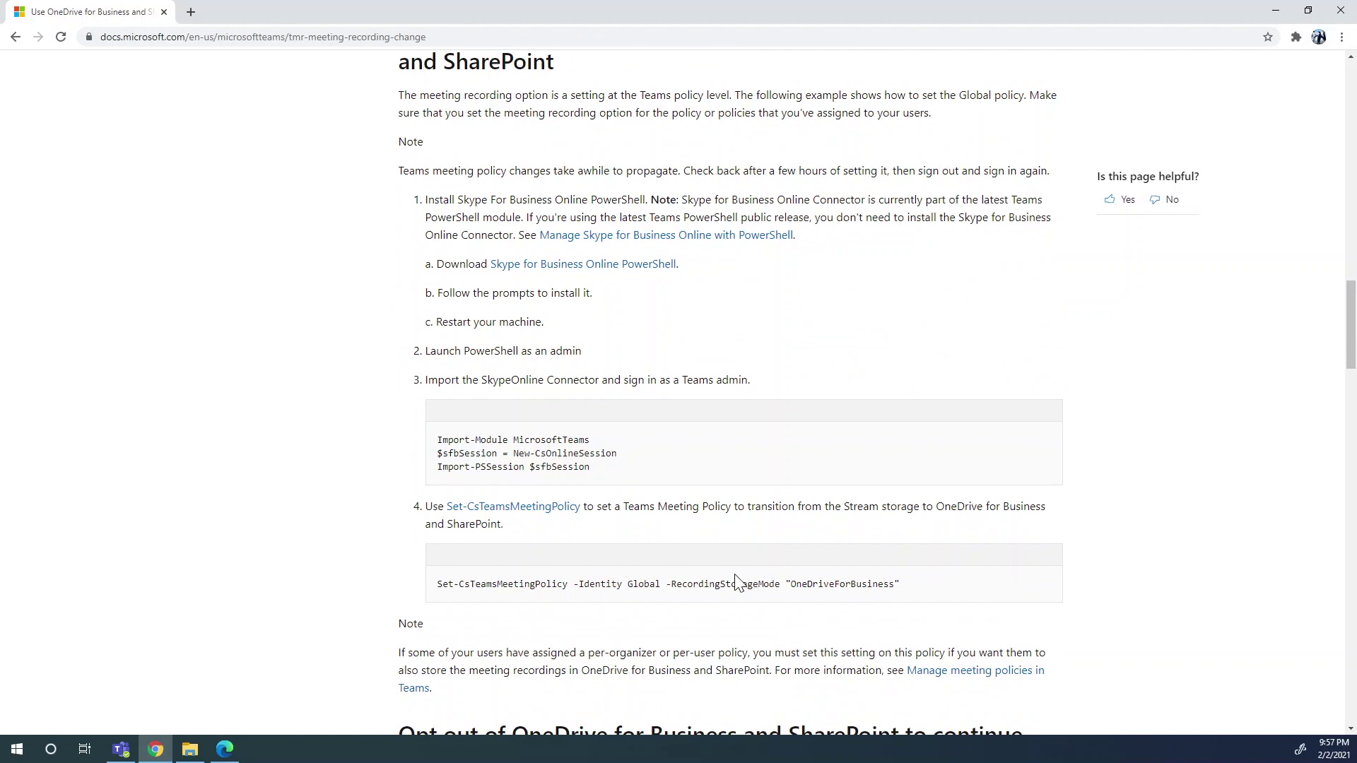
left_click_drag(905, 513, 451, 515)
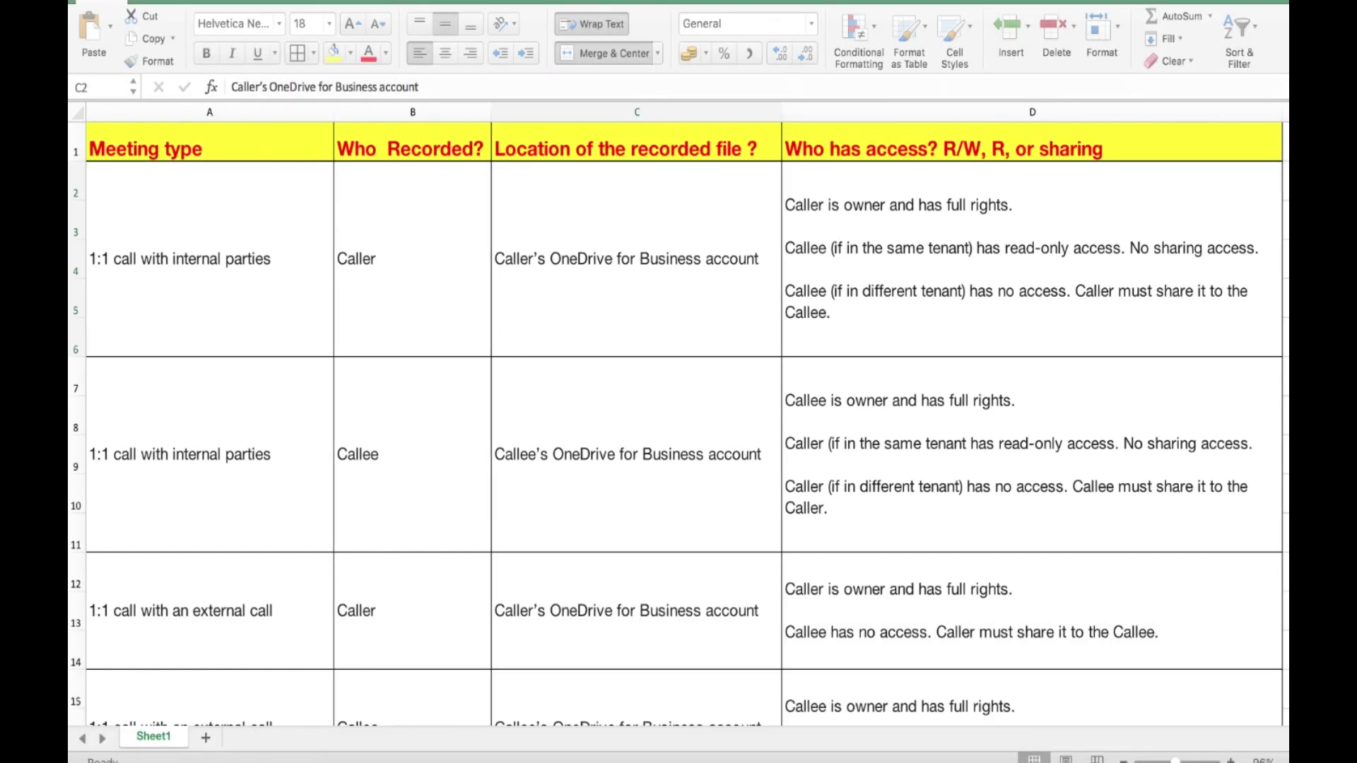
scroll(723, 614, "down", 2)
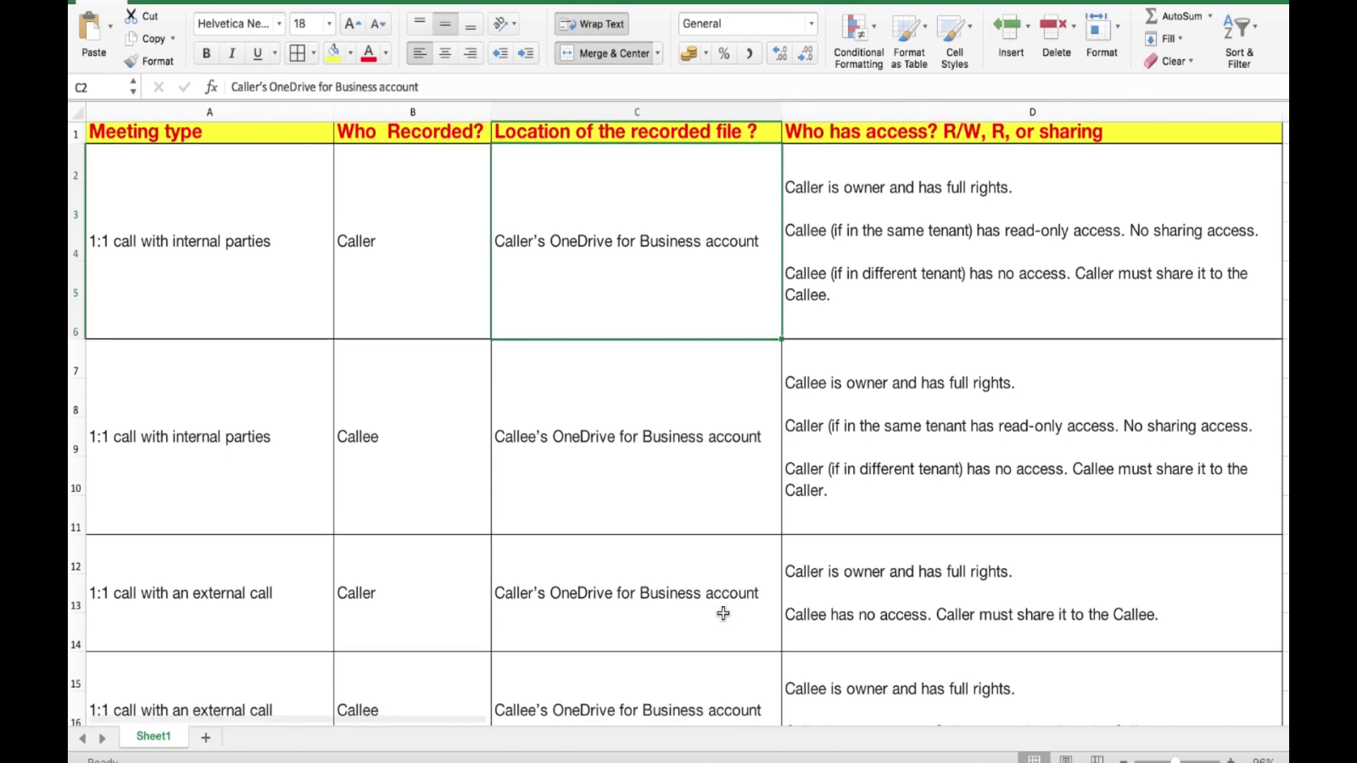
scroll(723, 614, "down", 10)
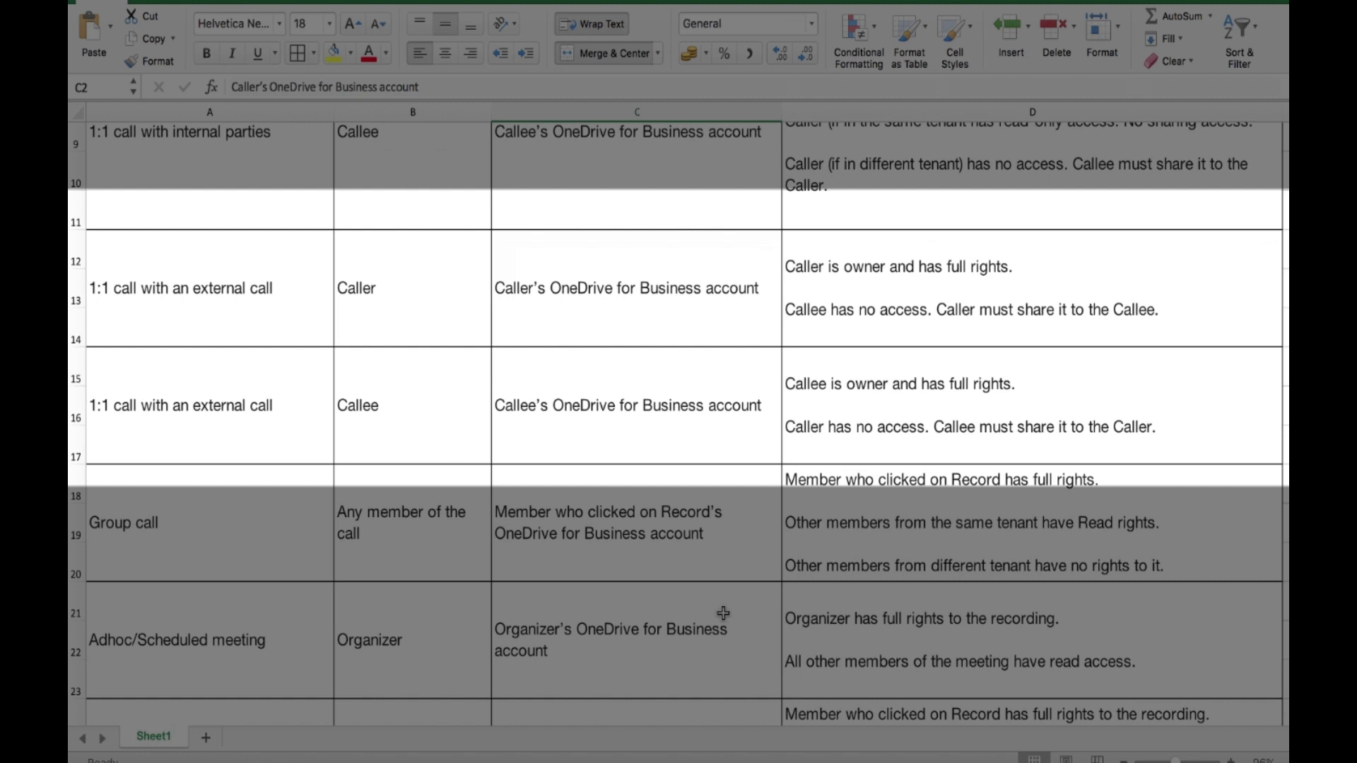
scroll(723, 613, "down", 3)
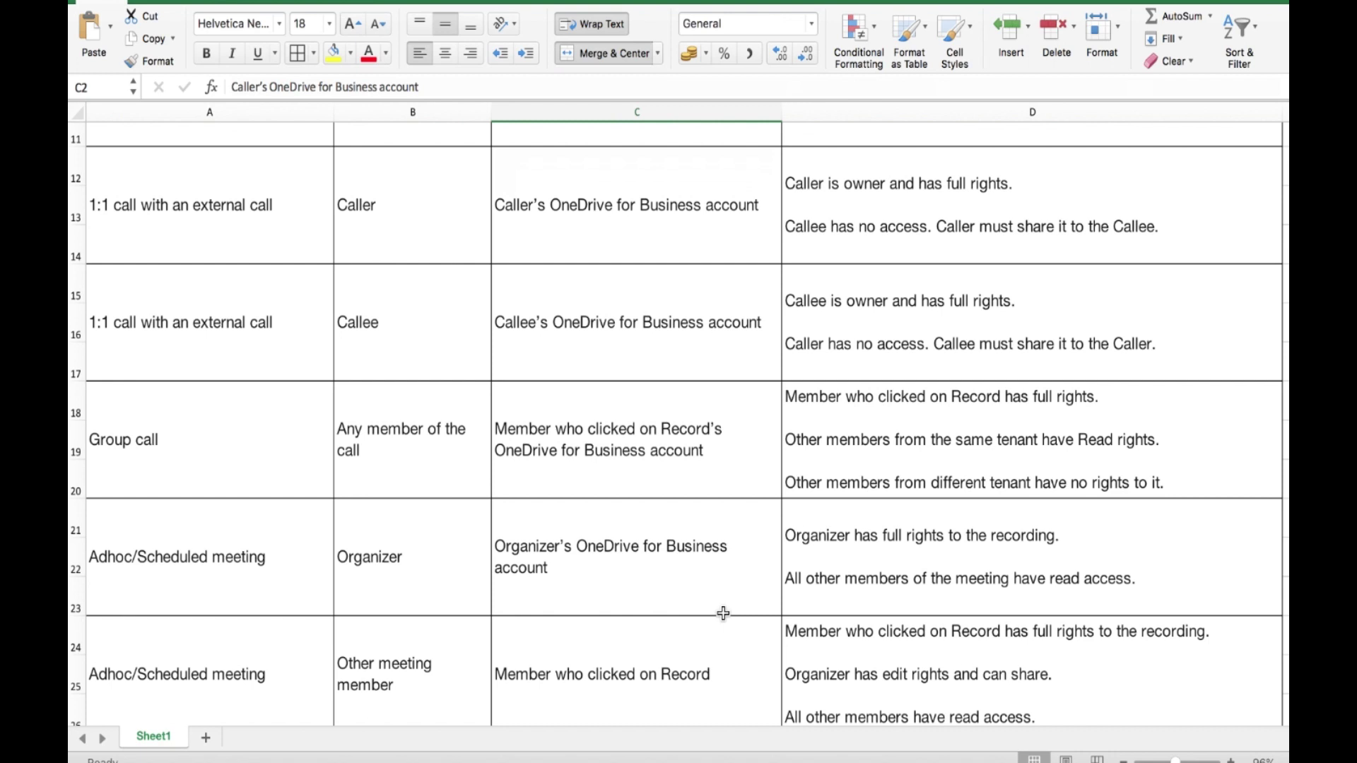
left_click_drag(848, 636, 1107, 521)
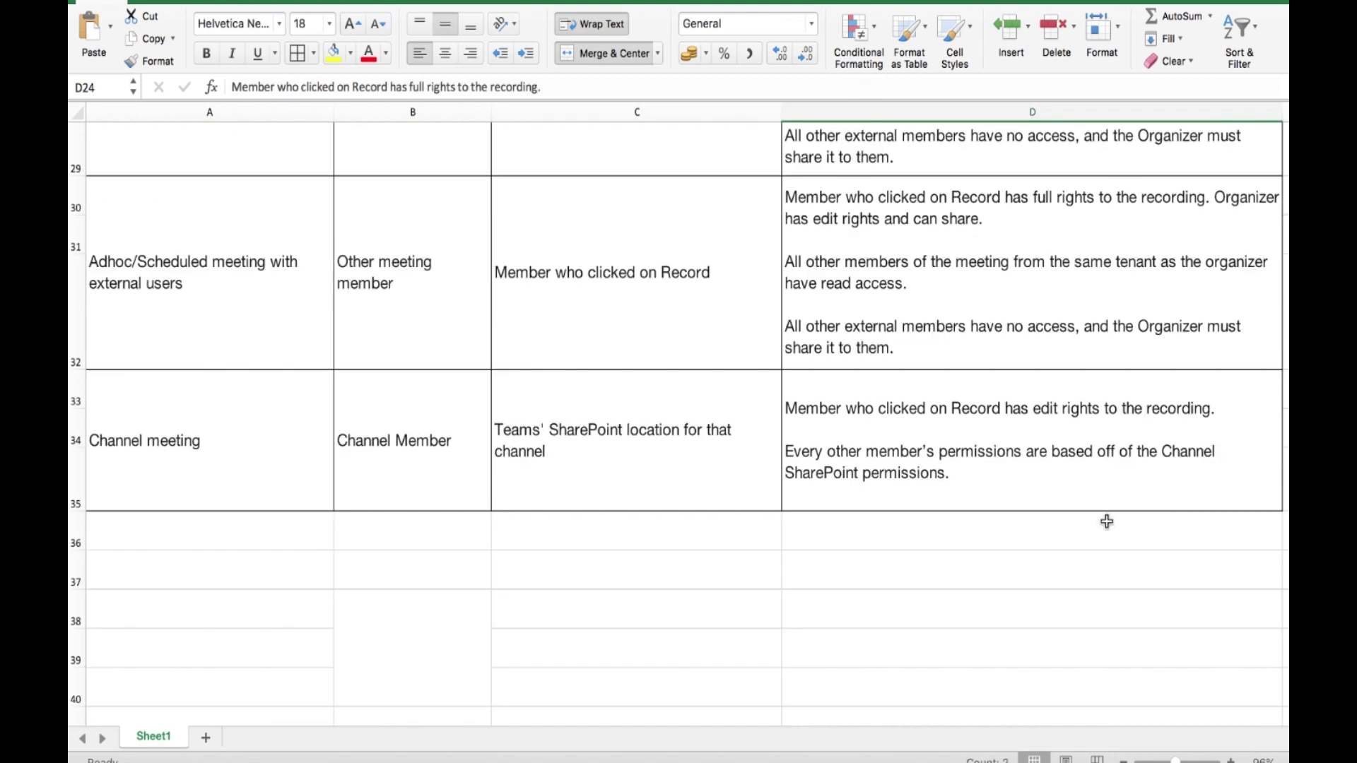